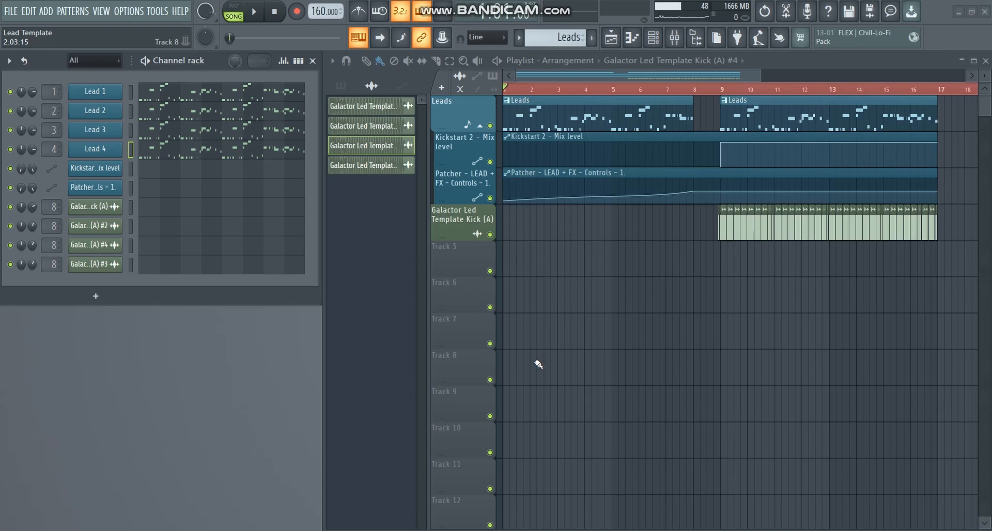
Open the mixer, inspect the Lead 1 to Lead 4, Lead Bus, Lead FX and LEAD + FX inserts, and play the arrangement
{"action": "left_click", "coordinate": [674, 37]}
{"action": "left_click", "coordinate": [406, 185]}
{"action": "left_click", "coordinate": [437, 185]}
{"action": "left_click", "coordinate": [468, 185]}
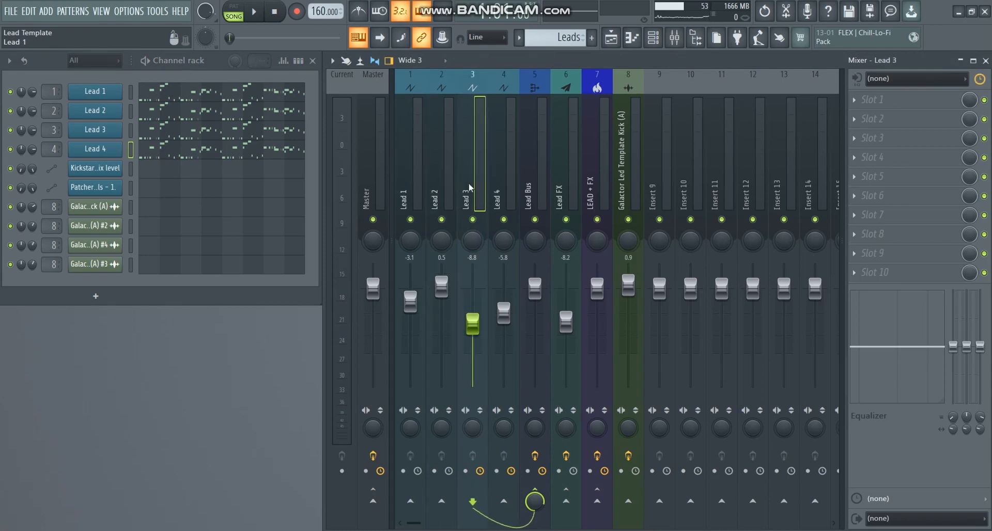
{"action": "left_click", "coordinate": [500, 185]}
{"action": "left_click", "coordinate": [526, 177]}
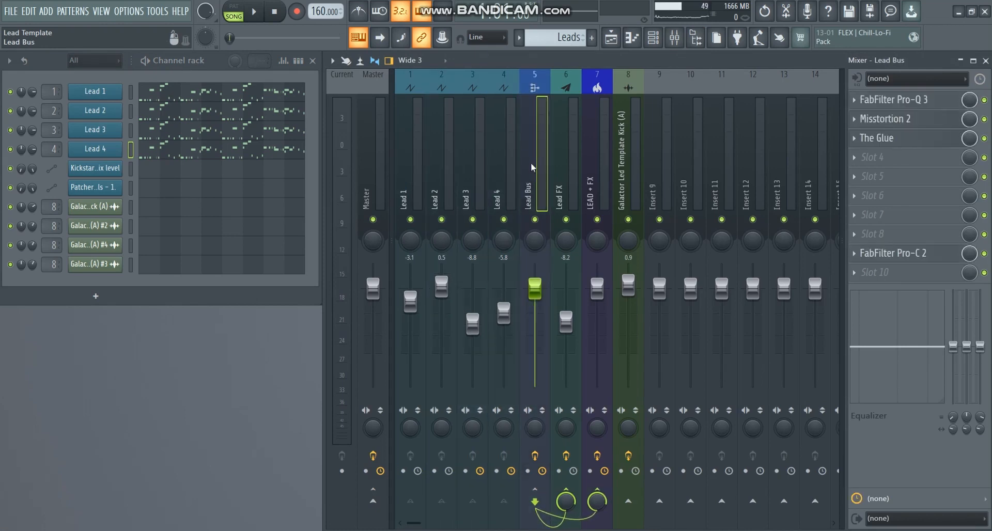
{"action": "left_click", "coordinate": [566, 142]}
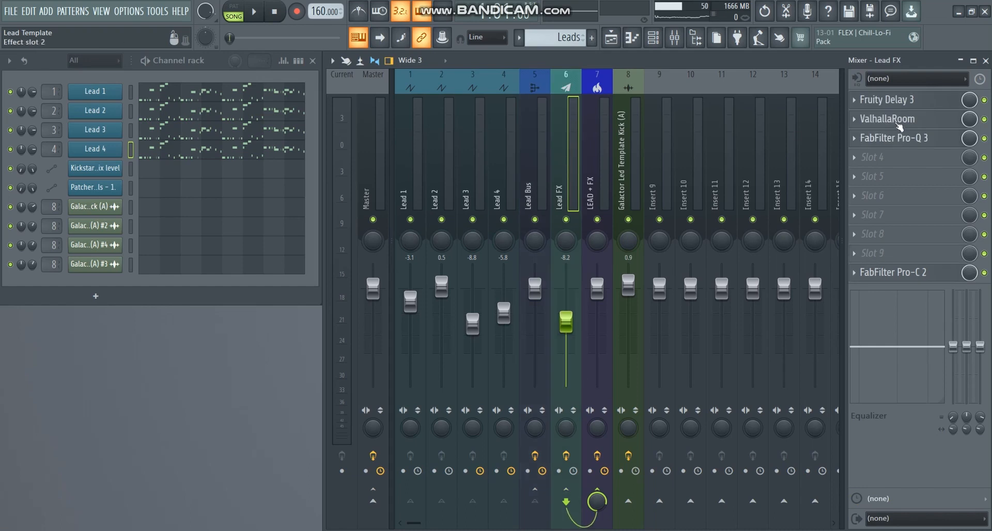
{"action": "left_click", "coordinate": [538, 165]}
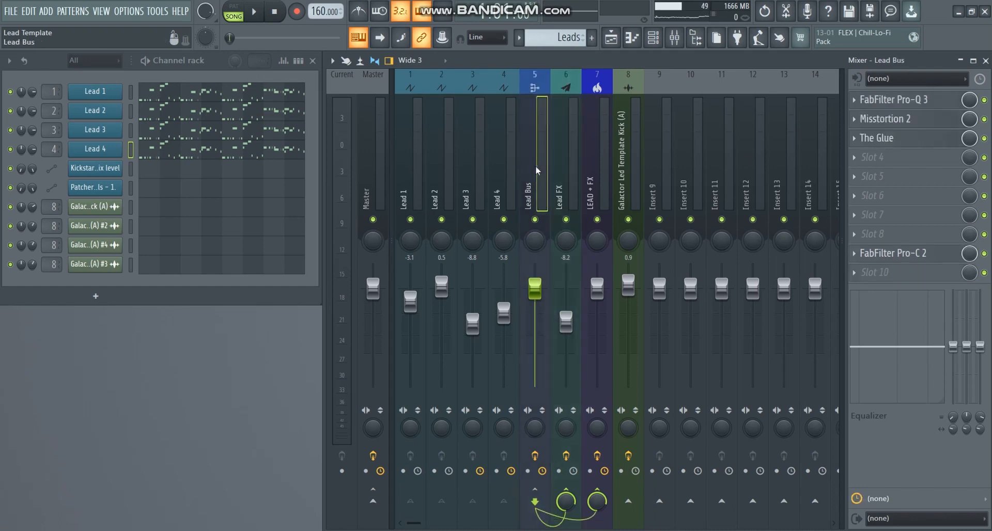
{"action": "left_click", "coordinate": [593, 162]}
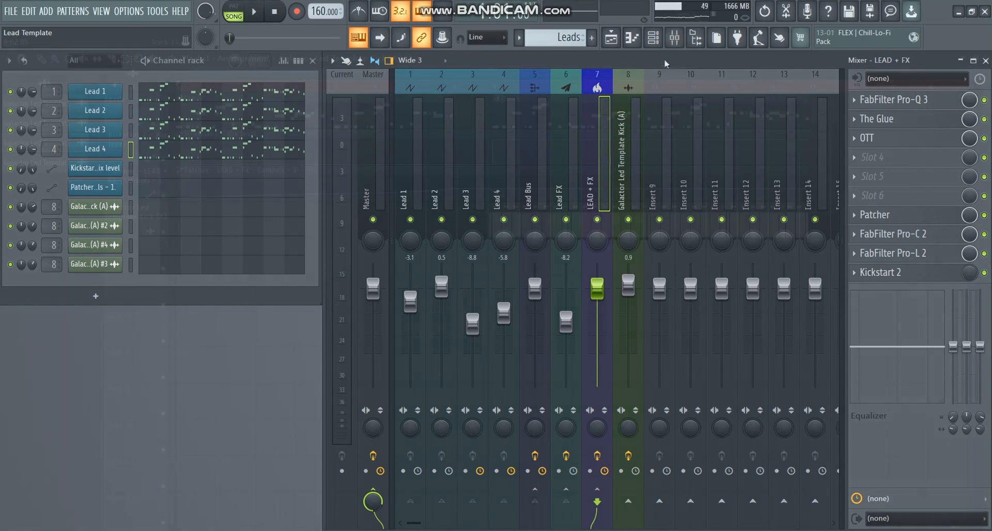
{"action": "key", "text": "space"}
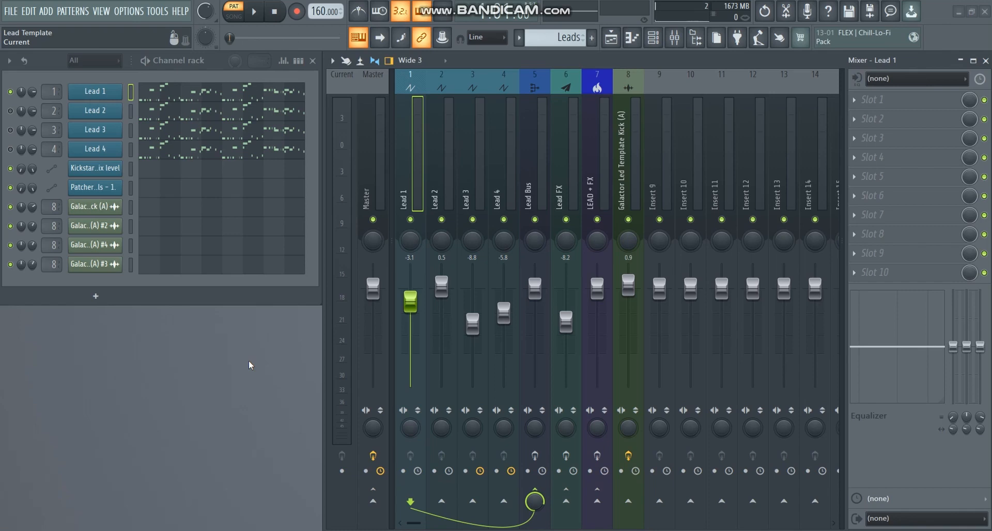
Open the Serum synth on the Lead 1 channel and play the pattern to hear both oscillators together
{"action": "left_click", "coordinate": [109, 93]}
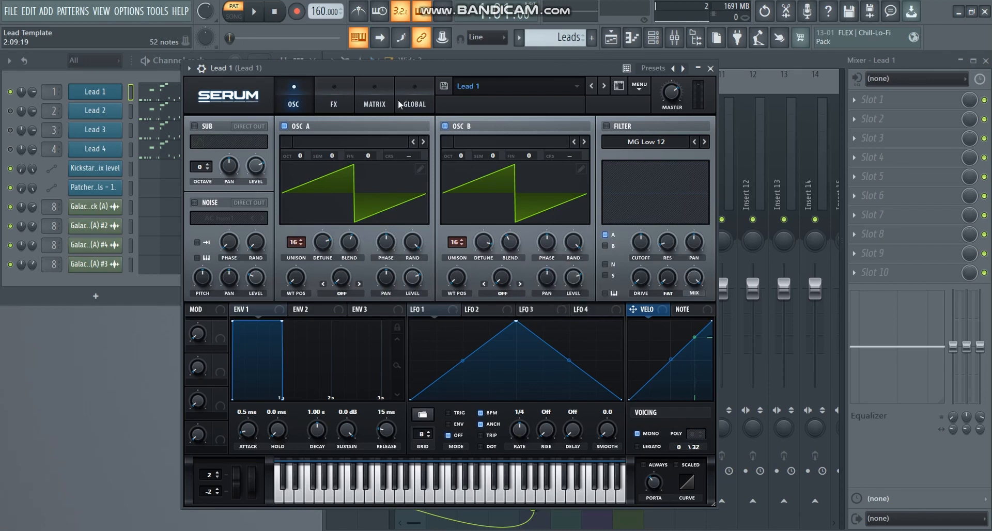
{"action": "left_click_drag", "start_coordinate": [449, 70], "coordinate": [508, 80]}
{"action": "key", "text": "space"}
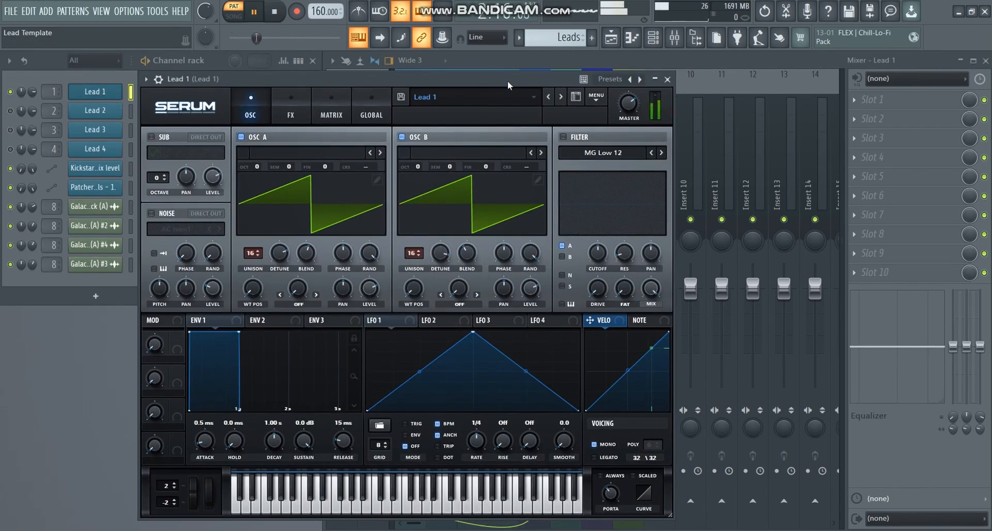
{"action": "key", "text": "space"}
Switch off oscillator B in Lead 1's Serum and play the pattern with oscillator A alone
{"action": "left_click_drag", "start_coordinate": [497, 81], "coordinate": [518, 76]}
{"action": "left_click", "coordinate": [424, 133]}
{"action": "key", "text": "space"}
{"action": "left_click_drag", "start_coordinate": [445, 70], "coordinate": [456, 75]}
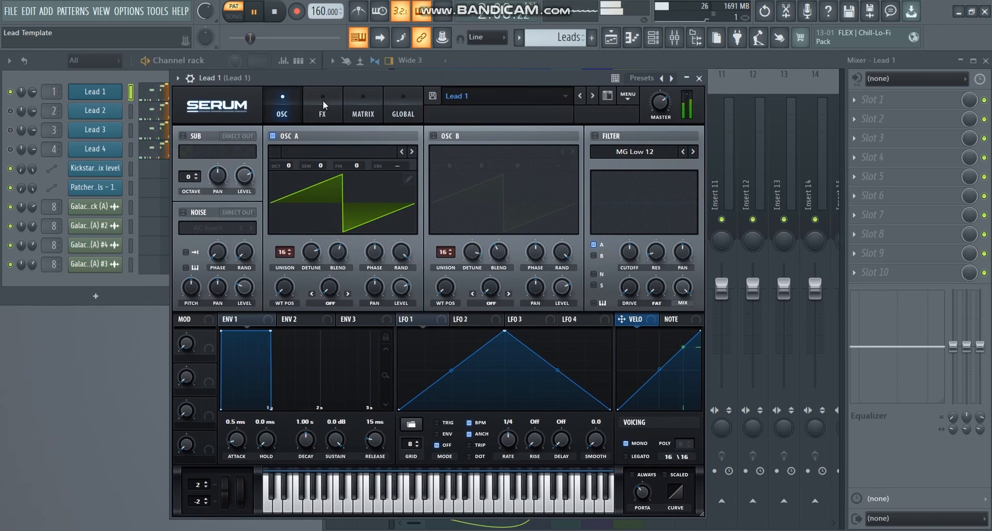
Switch Lead 1's Serum to oscillator B only and play the pattern to hear it alone
{"action": "left_click", "coordinate": [273, 136]}
{"action": "left_click", "coordinate": [433, 135]}
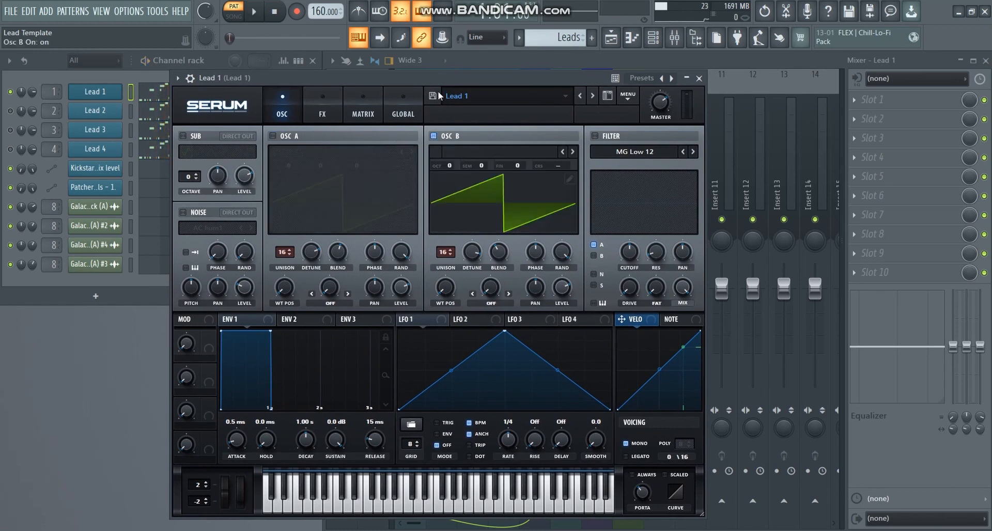
{"action": "key", "text": "space"}
{"action": "left_click_drag", "start_coordinate": [450, 80], "coordinate": [452, 80]}
{"action": "key", "text": "space"}
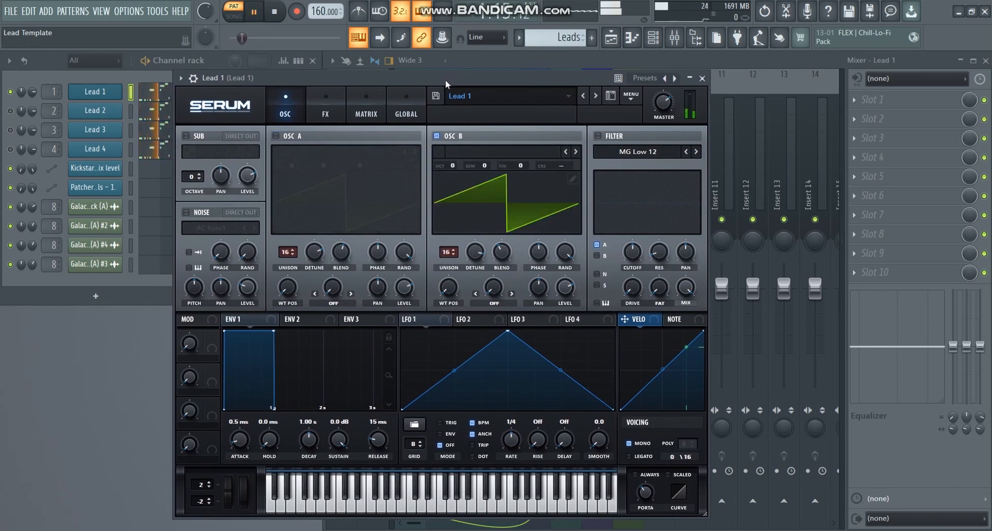
{"action": "key", "text": "space"}
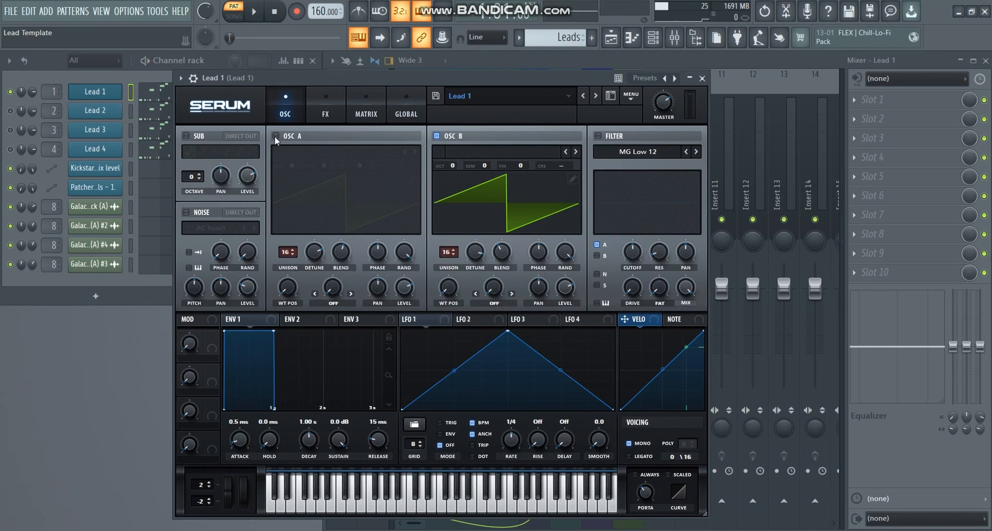
Turn oscillator A back on in Lead 1's Serum and play both oscillators together again
{"action": "left_click", "coordinate": [274, 136]}
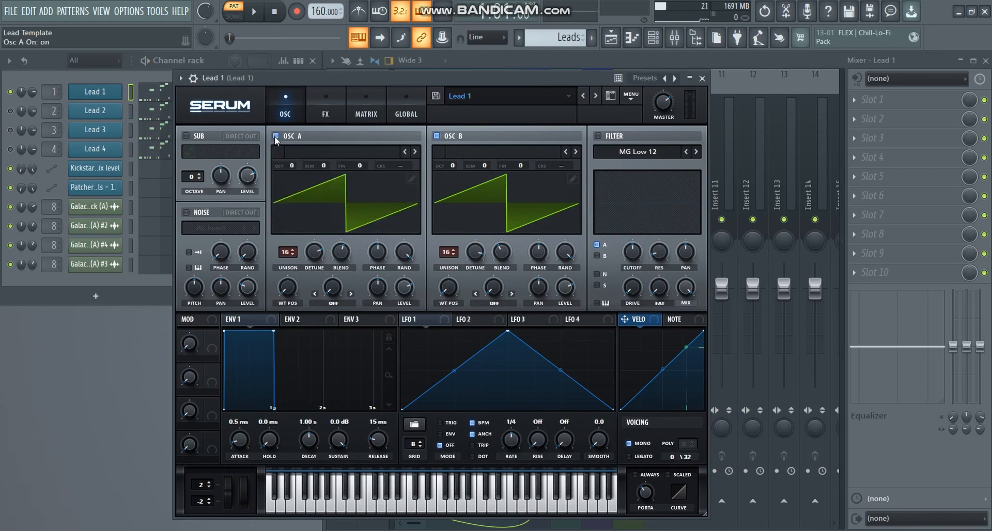
{"action": "key", "text": "space"}
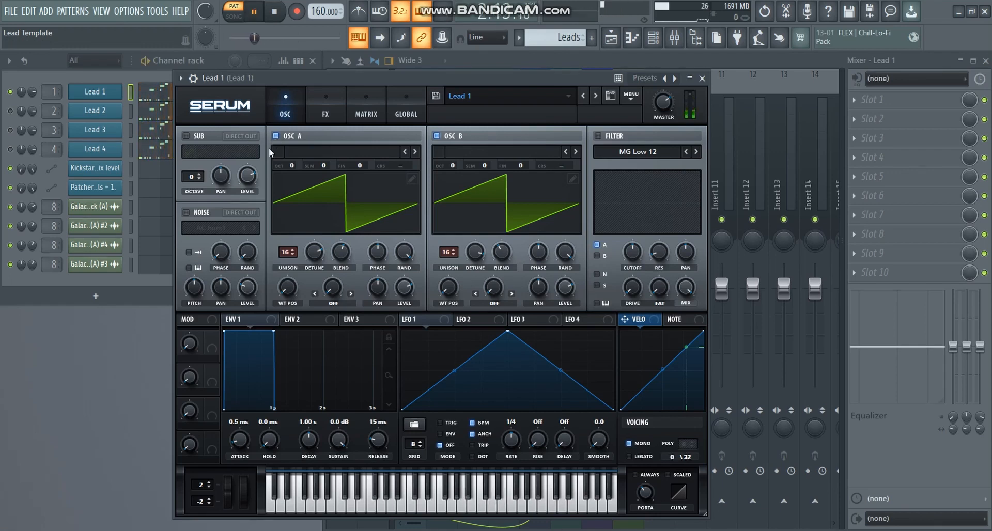
{"action": "key", "text": "space"}
Close the Lead 1 synth, solo the Lead 2 channel, and audition its Serum patch with both oscillators
{"action": "left_click", "coordinate": [107, 93]}
{"action": "right_click", "coordinate": [11, 111]}
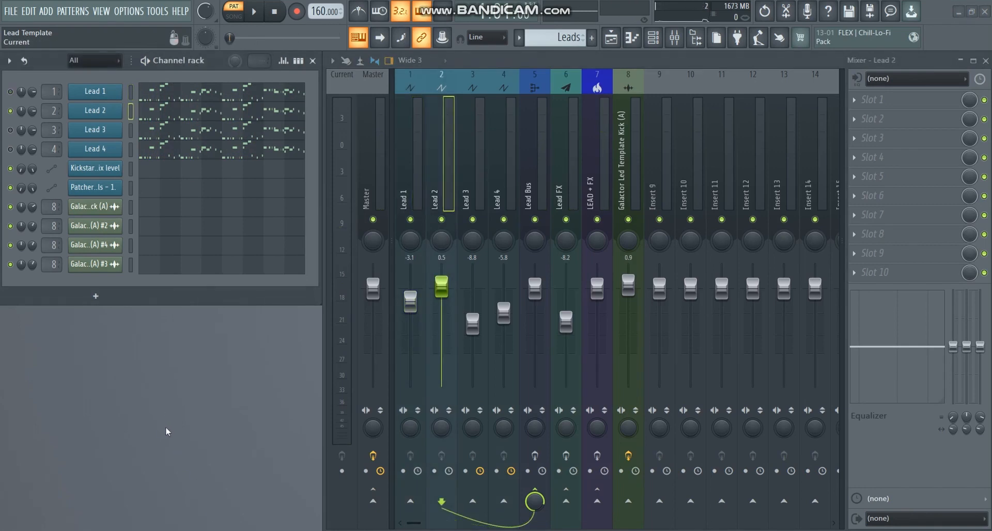
{"action": "left_click", "coordinate": [101, 115]}
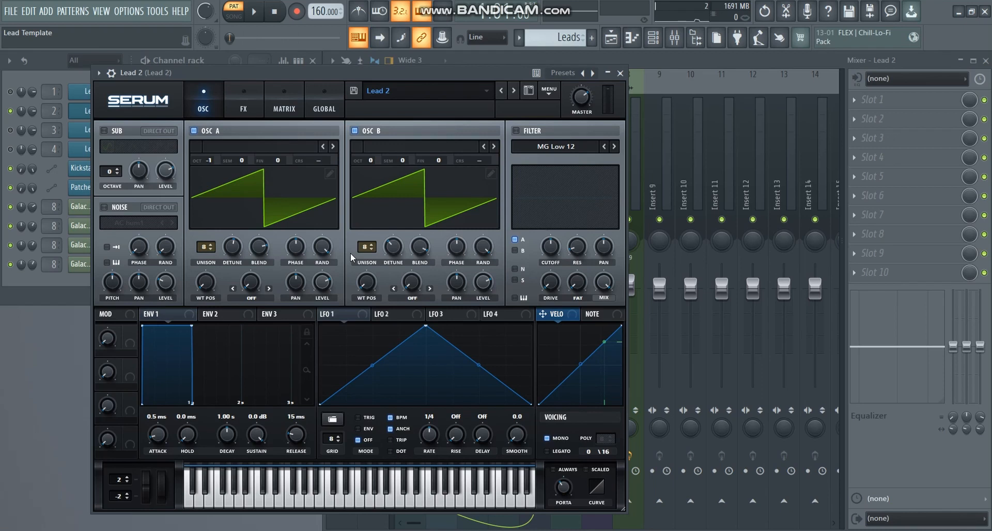
{"action": "left_click_drag", "start_coordinate": [333, 72], "coordinate": [380, 74]}
{"action": "key", "text": "space"}
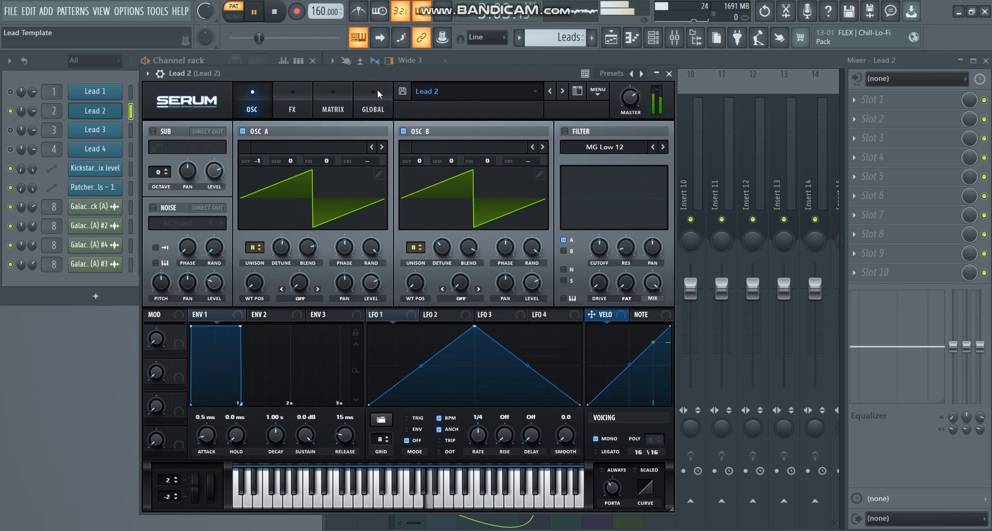
{"action": "key", "text": "space"}
Audition oscillators A and B of Lead 2's Serum separately, leaving both switched on at the end
{"action": "key", "text": "space"}
{"action": "left_click", "coordinate": [404, 132]}
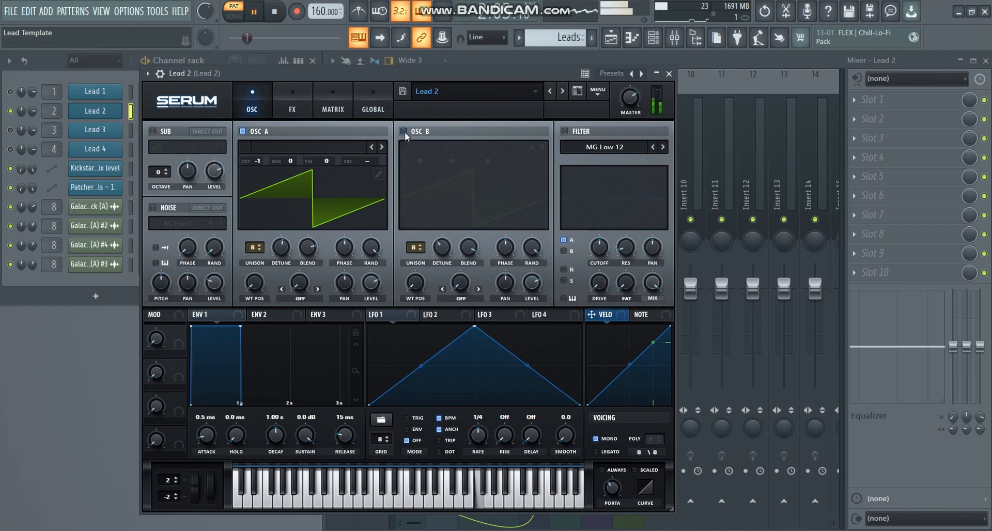
{"action": "left_click", "coordinate": [404, 132]}
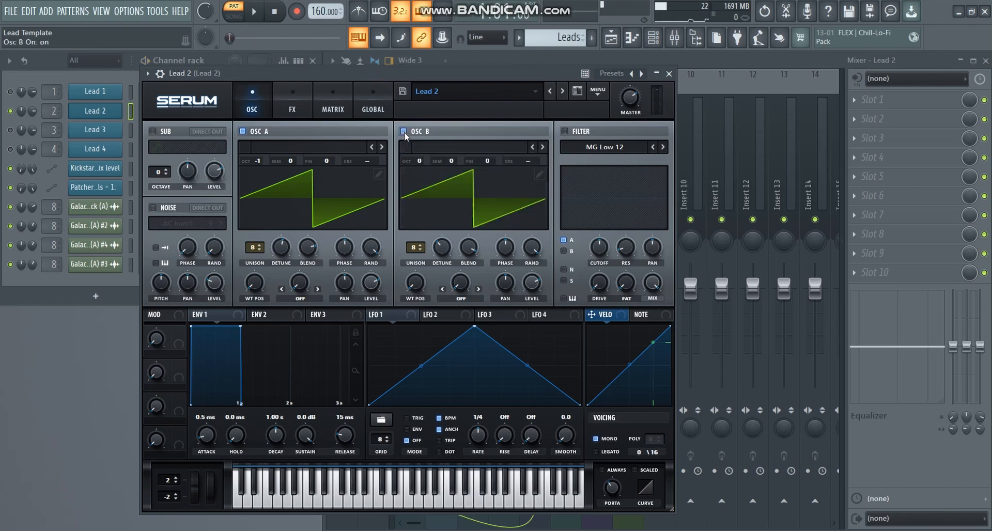
{"action": "left_click", "coordinate": [243, 132]}
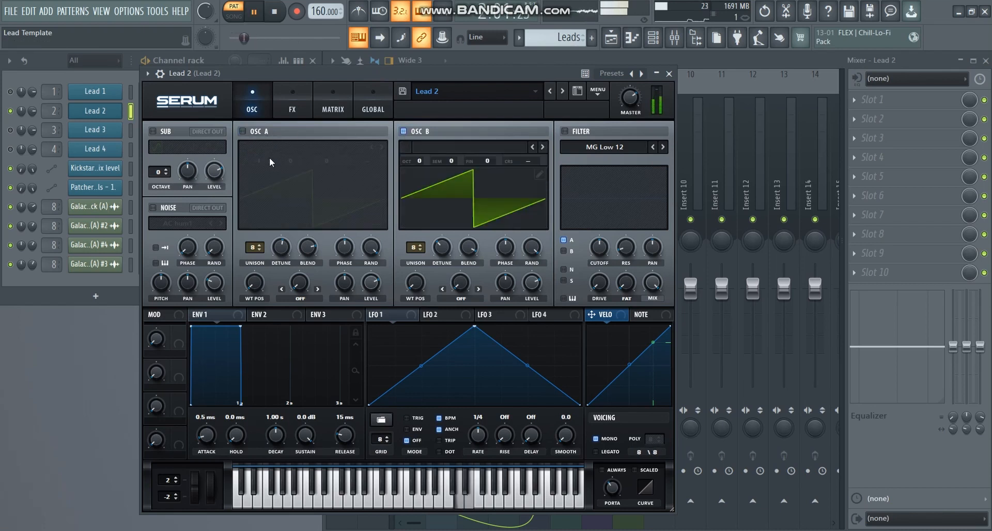
{"action": "left_click", "coordinate": [242, 131]}
{"action": "key", "text": "space"}
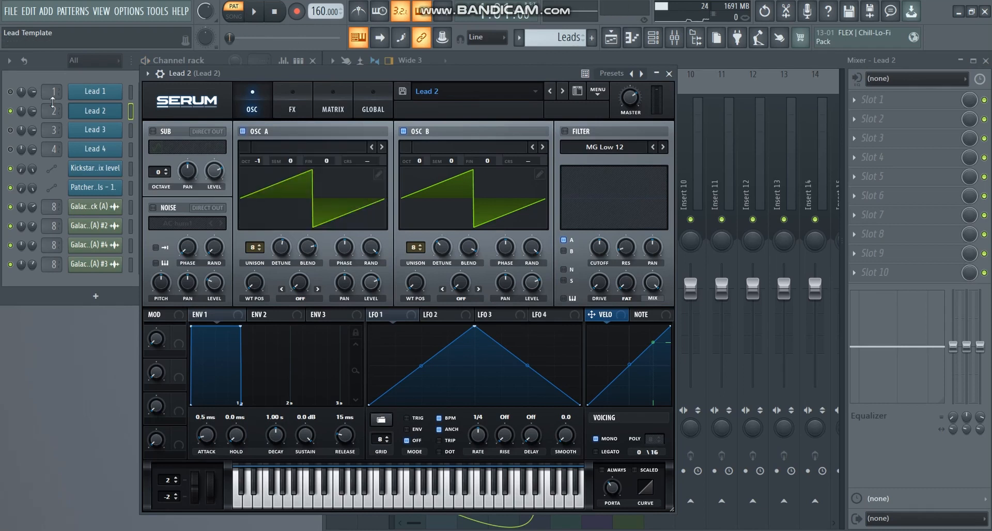
Solo the Lead 3 channel in place of Lead 2, open its Serum synth, and play the pattern
{"action": "left_click", "coordinate": [94, 117]}
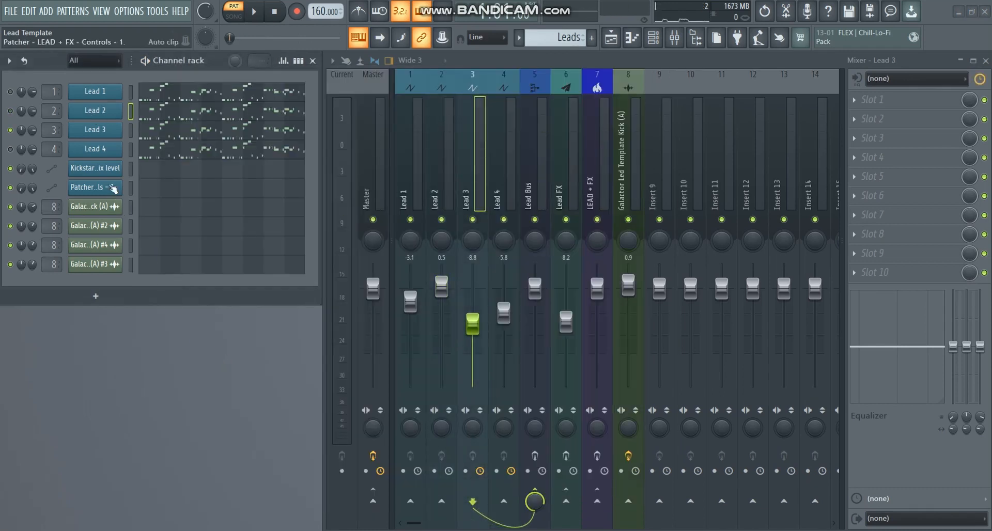
{"action": "left_click", "coordinate": [101, 130]}
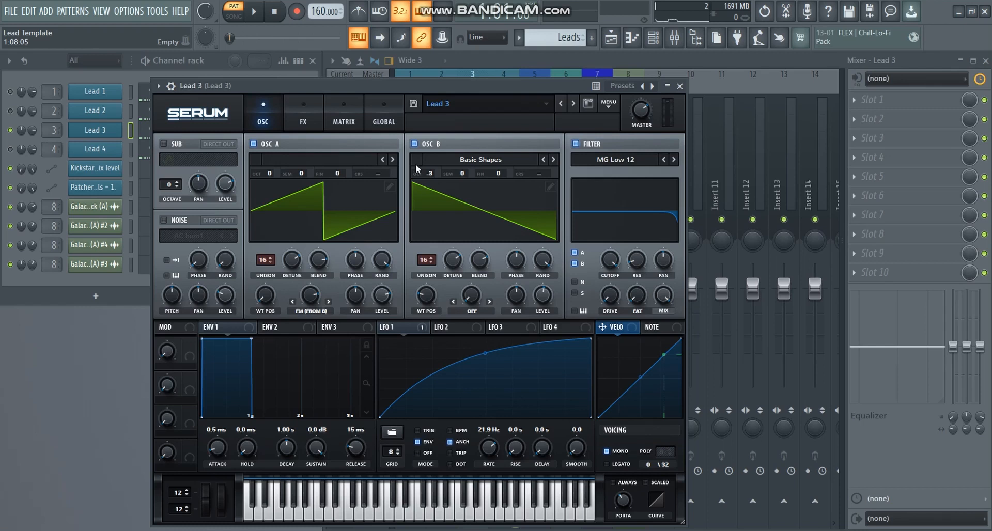
{"action": "left_click_drag", "start_coordinate": [393, 83], "coordinate": [412, 77]}
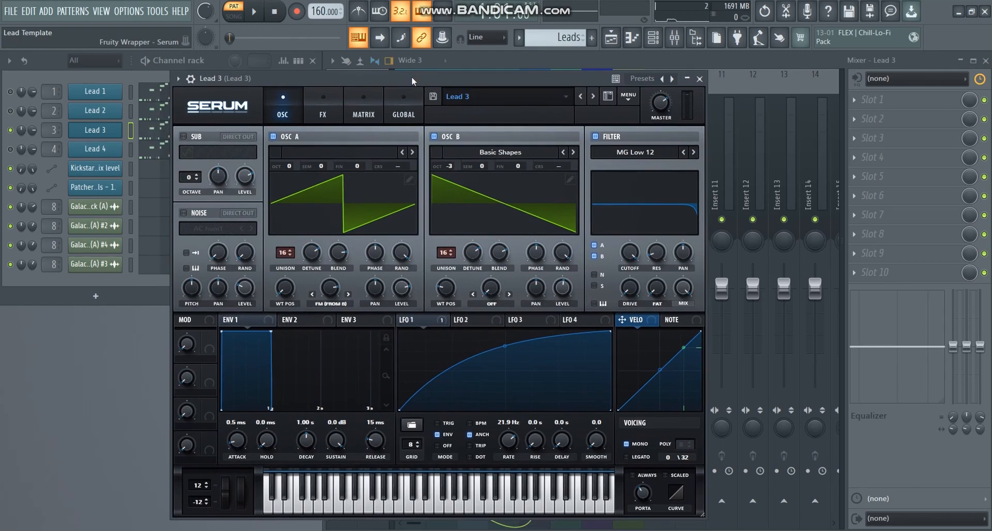
{"action": "key", "text": "space"}
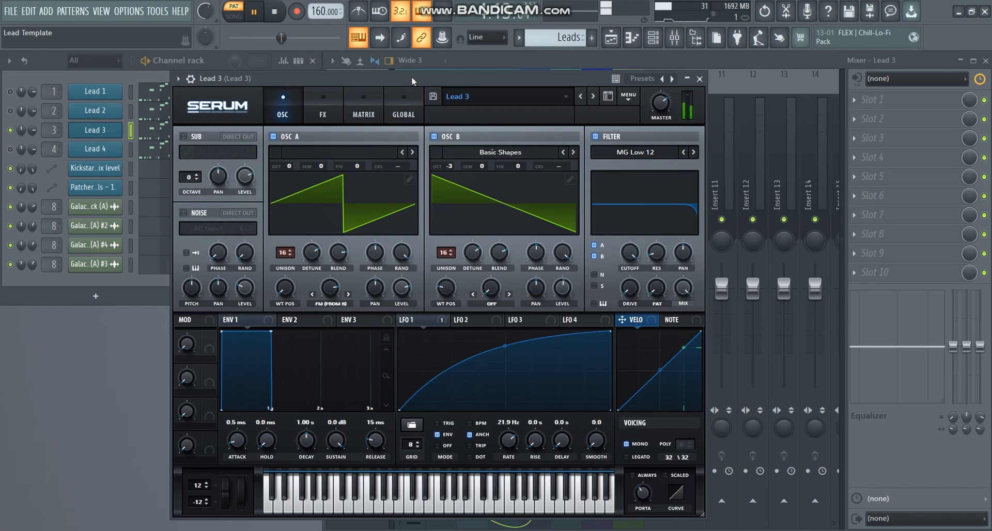
Solo the Lead 4 channel in place of Lead 3, open its Serum synth, and play the pattern
{"action": "left_click", "coordinate": [103, 146]}
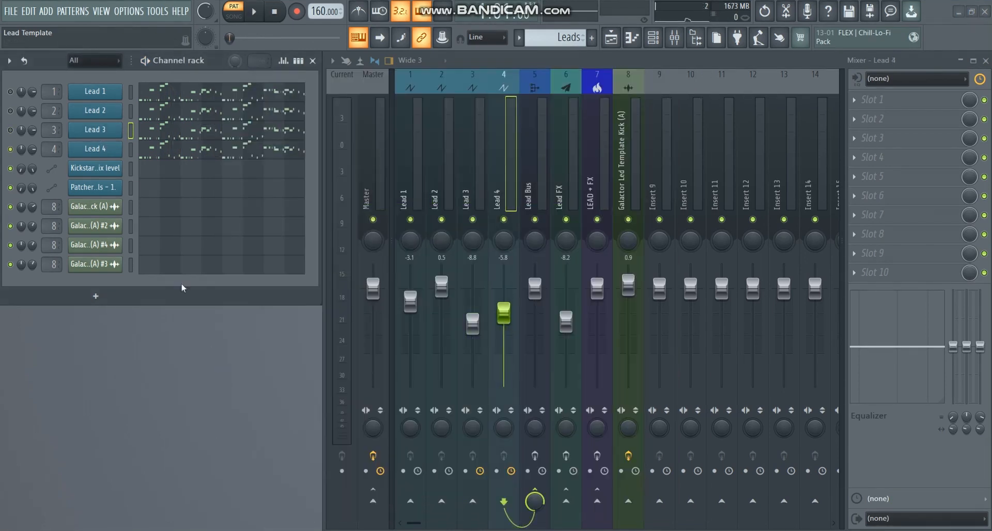
{"action": "left_click", "coordinate": [106, 150]}
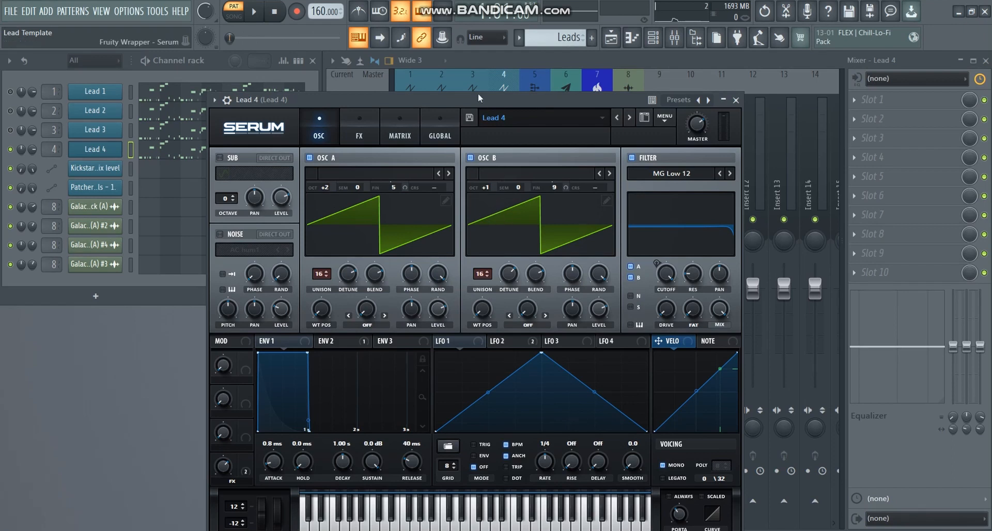
{"action": "left_click_drag", "start_coordinate": [479, 95], "coordinate": [492, 88]}
{"action": "key", "text": "space"}
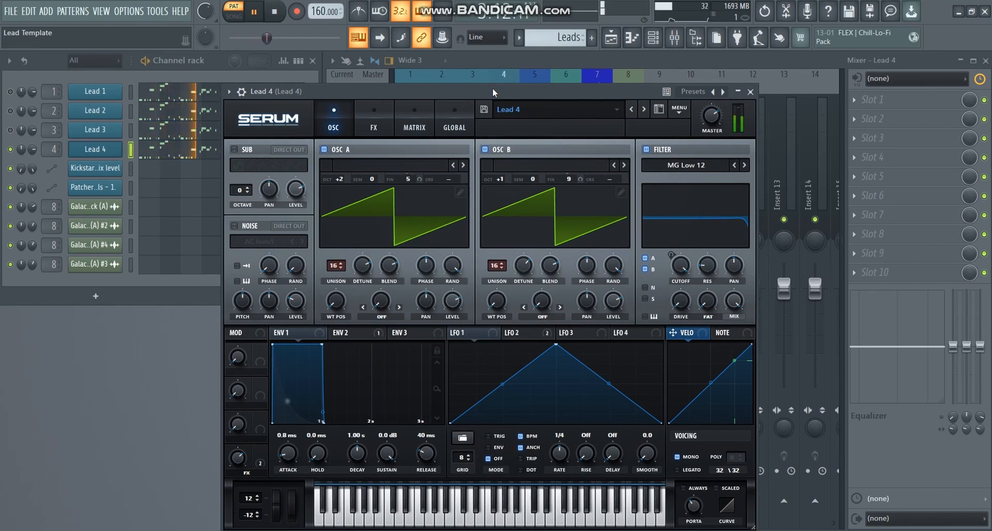
{"action": "key", "text": "space"}
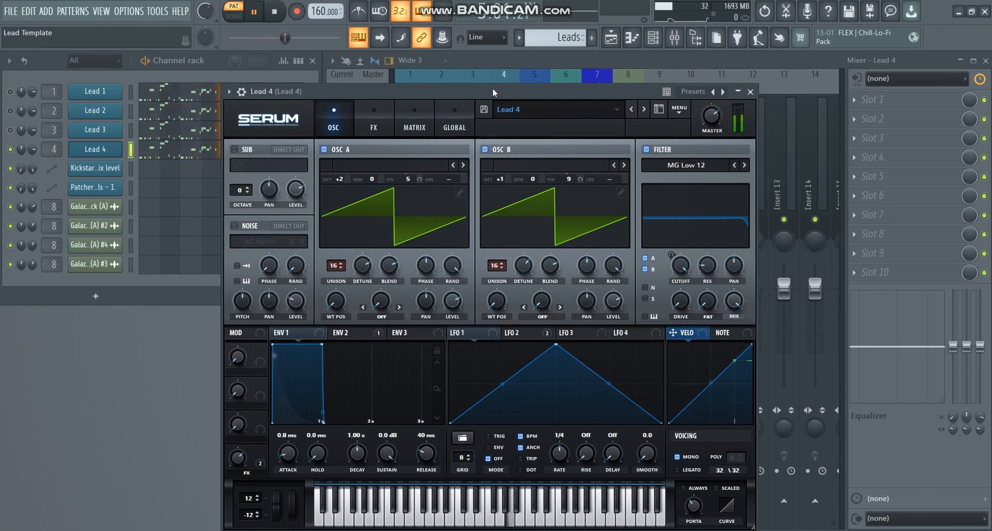
Close the Lead 4 synth, re-enable all four lead channels, and play the dry layers together
{"action": "key", "text": "F9"}
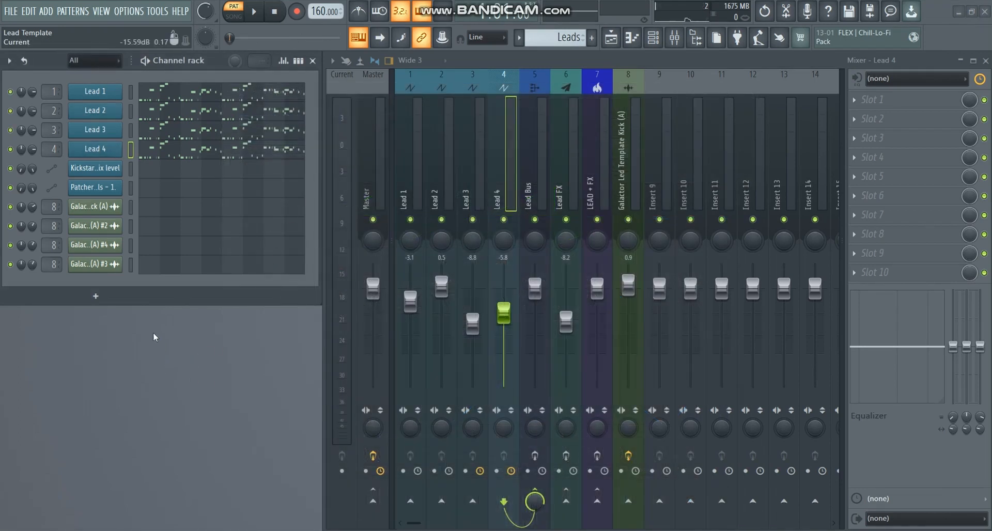
{"action": "key", "text": "space"}
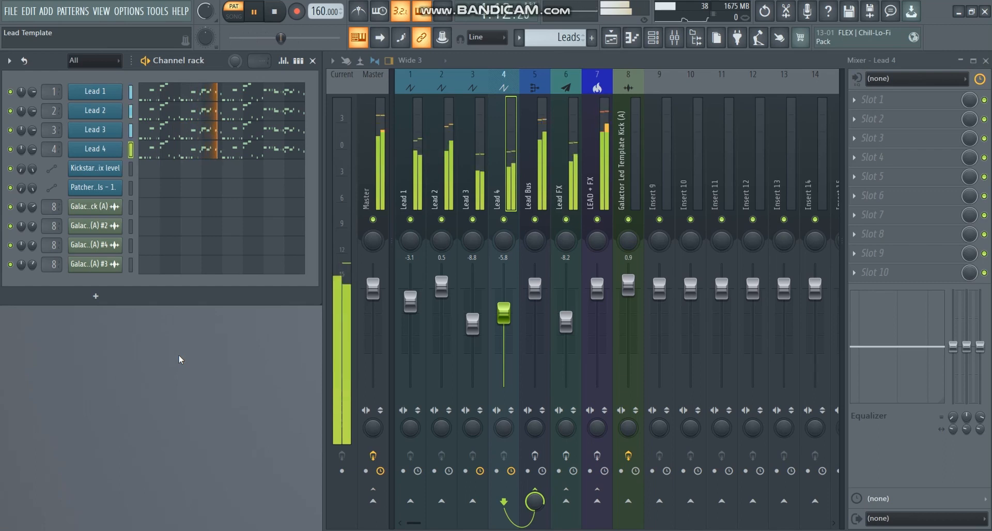
{"action": "key", "text": "space"}
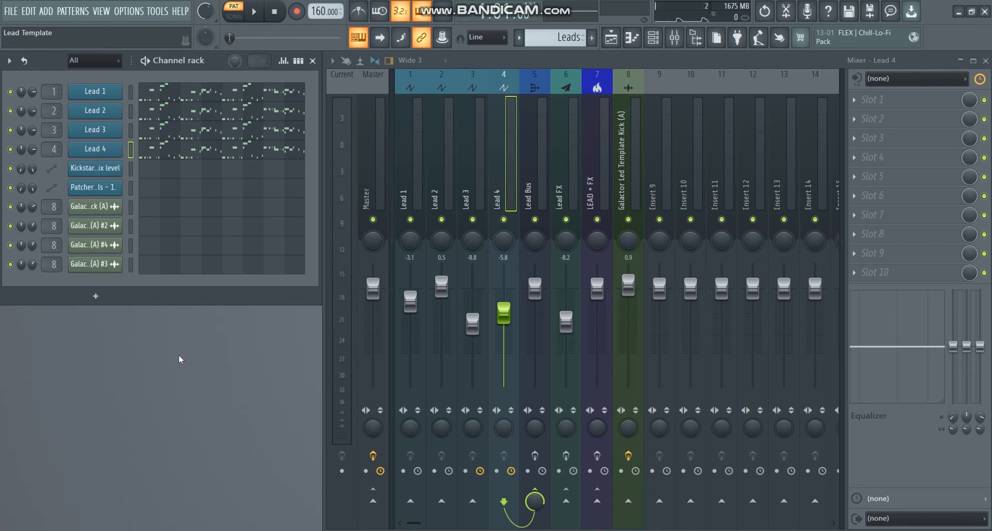
Enable the Lead Bus effects chain with Misstortion 2 bypassed, and open its FabFilter Pro-Q 3
{"action": "left_click", "coordinate": [534, 170]}
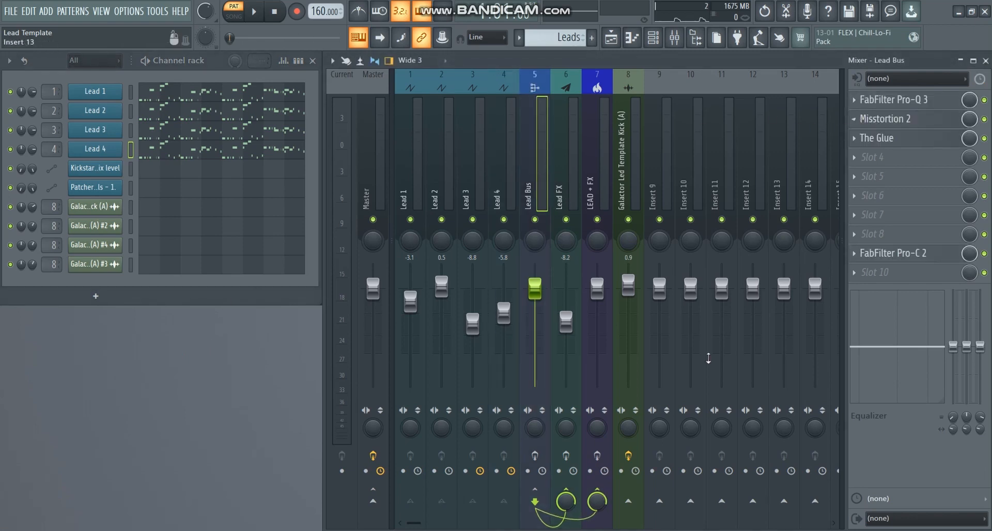
{"action": "left_click", "coordinate": [545, 455]}
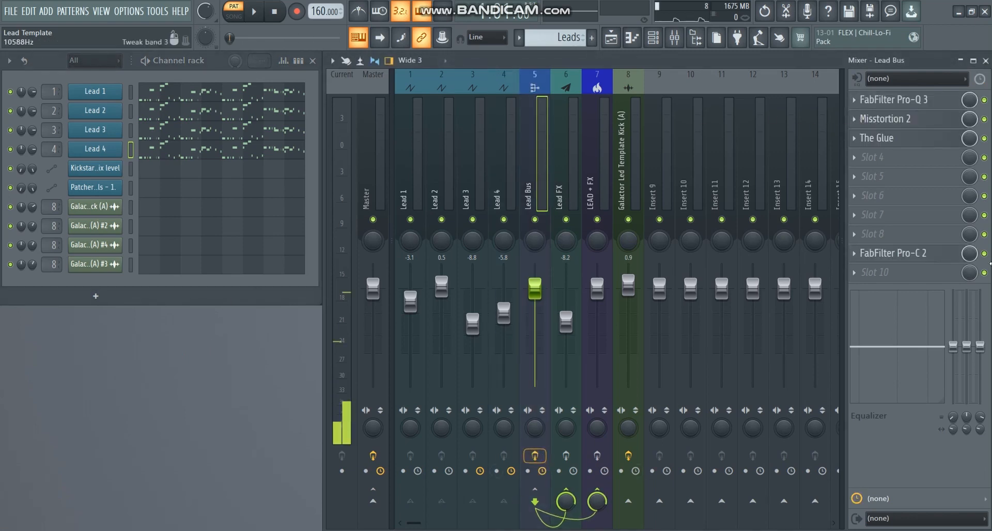
{"action": "left_click", "coordinate": [985, 119]}
{"action": "left_click", "coordinate": [938, 101]}
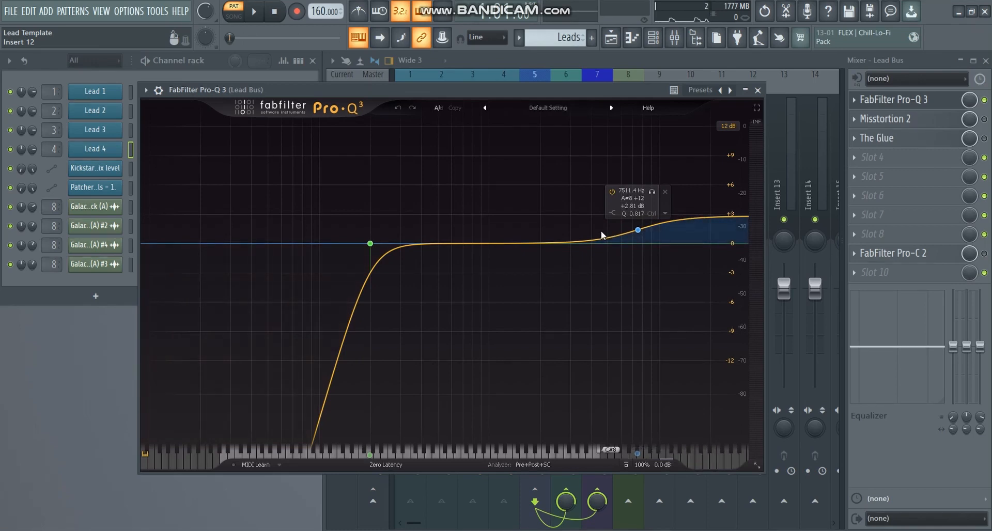
Close the Lead Bus equalizer, enable Misstortion 2 on the same track, and view its distortion settings
{"action": "left_click", "coordinate": [942, 102]}
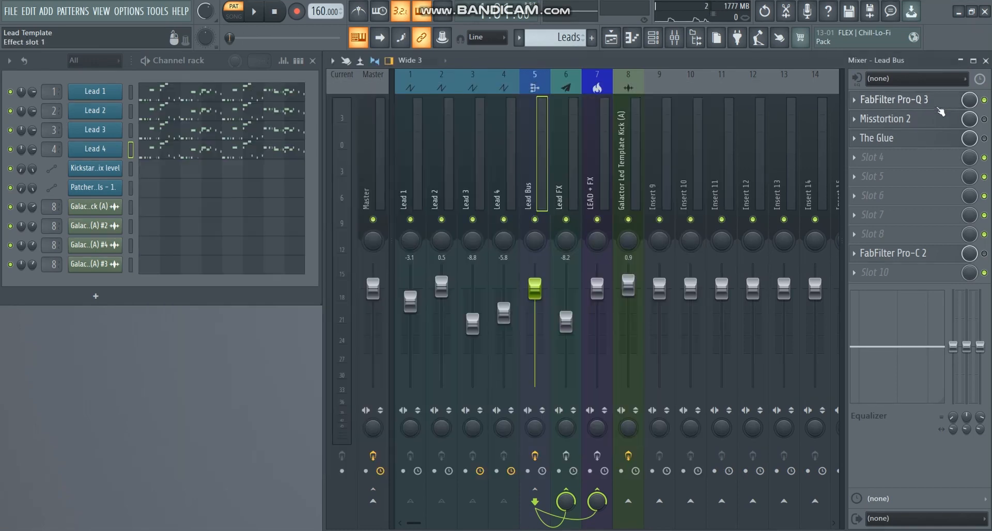
{"action": "left_click", "coordinate": [984, 119]}
{"action": "left_click", "coordinate": [878, 119]}
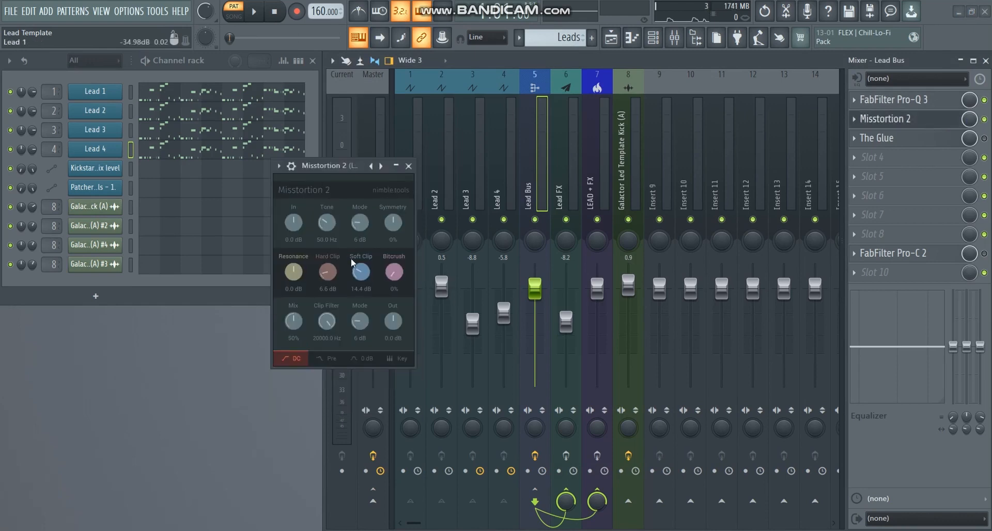
{"action": "left_click", "coordinate": [943, 124]}
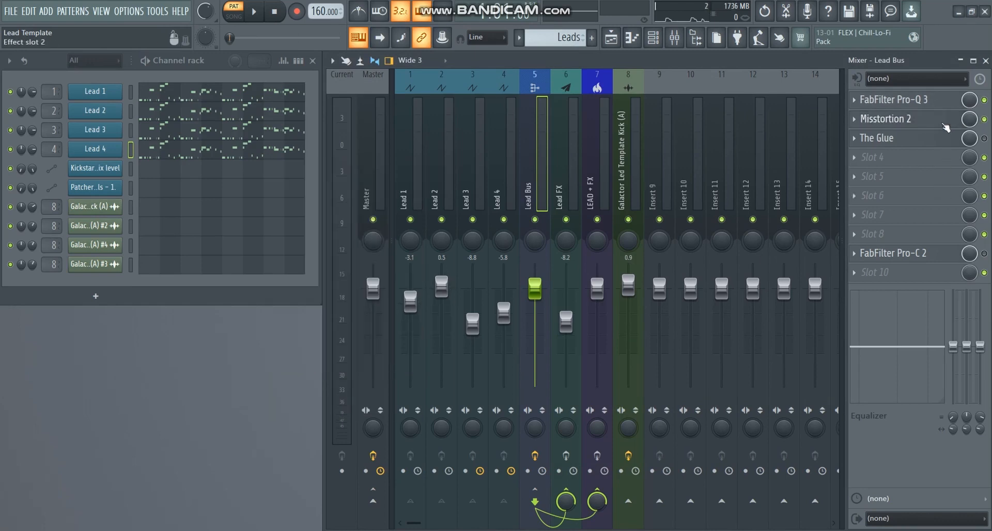
Enable The Glue compressor on the Lead Bus and open its window over the mixer
{"action": "left_click", "coordinate": [985, 139]}
{"action": "left_click", "coordinate": [914, 144]}
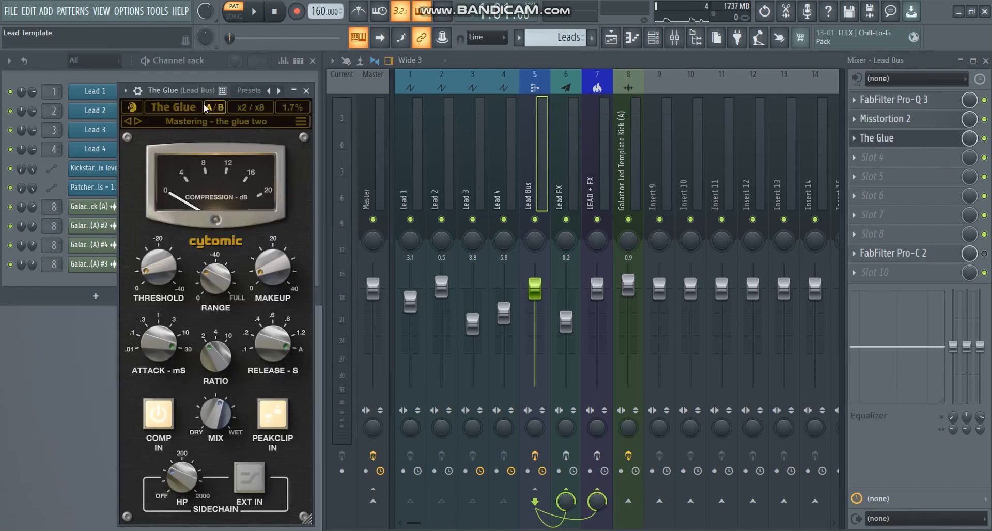
{"action": "left_click_drag", "start_coordinate": [193, 65], "coordinate": [456, 73]}
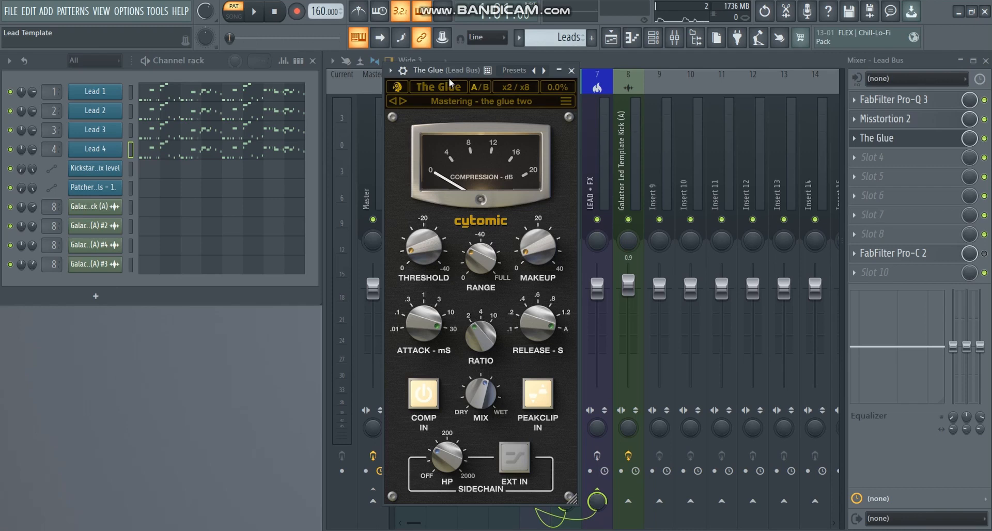
Load the Mastering preset "the glue two" in the Lead Bus compressor The Glue and close its window
{"action": "left_click", "coordinate": [491, 101]}
{"action": "mouse_move", "coordinate": [563, 115]}
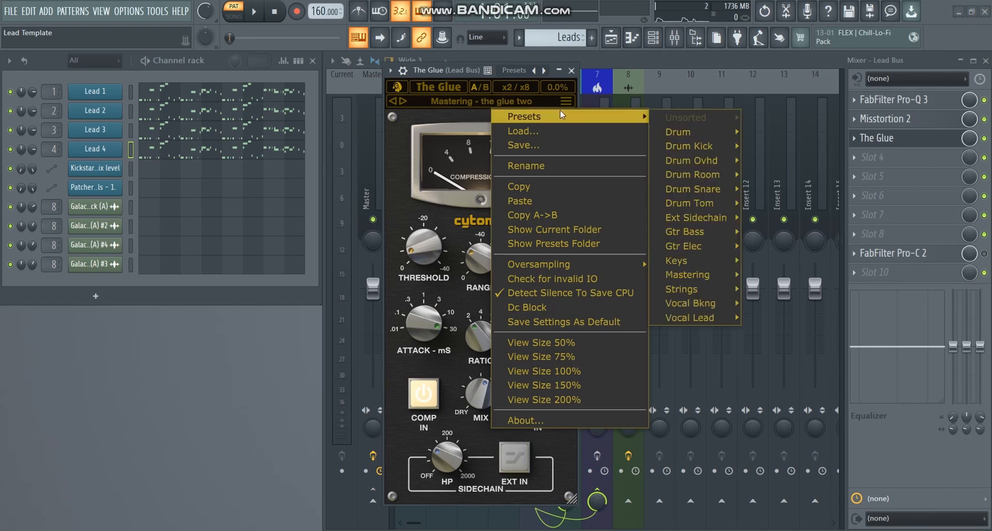
{"action": "mouse_move", "coordinate": [725, 274]}
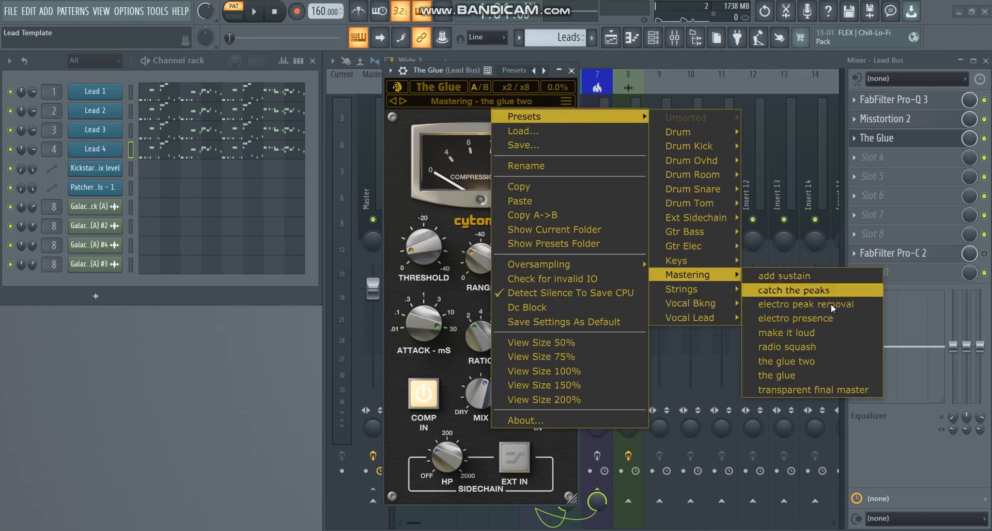
{"action": "left_click", "coordinate": [804, 362]}
{"action": "mouse_move", "coordinate": [542, 250]}
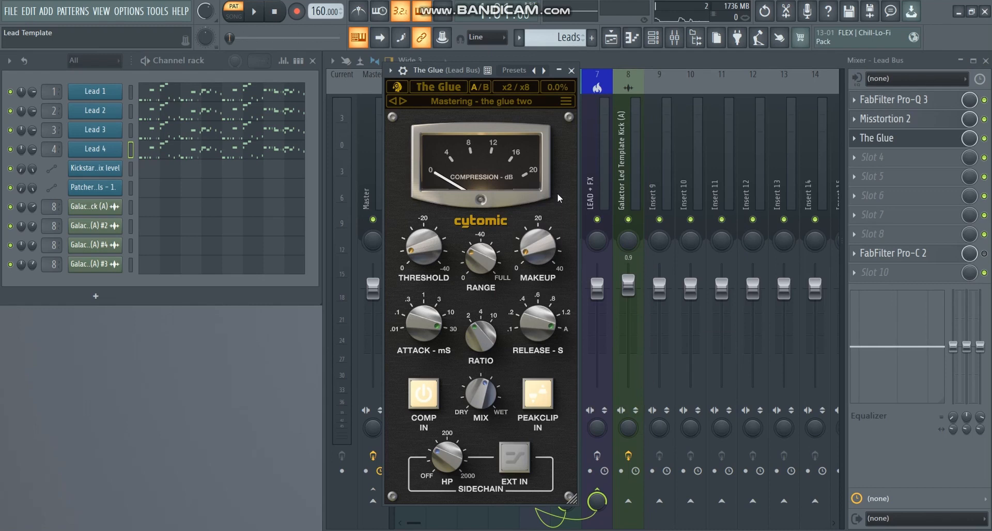
{"action": "left_click", "coordinate": [878, 138]}
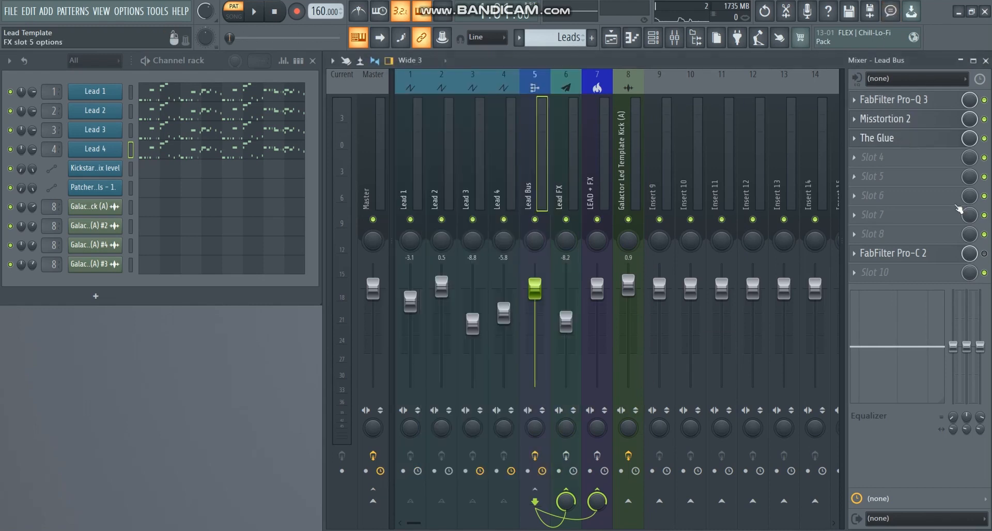
Enable FabFilter Pro-C 2 on the Lead Bus and examine its compression settings
{"action": "left_click", "coordinate": [918, 257]}
{"action": "left_click_drag", "start_coordinate": [397, 126], "coordinate": [485, 94]}
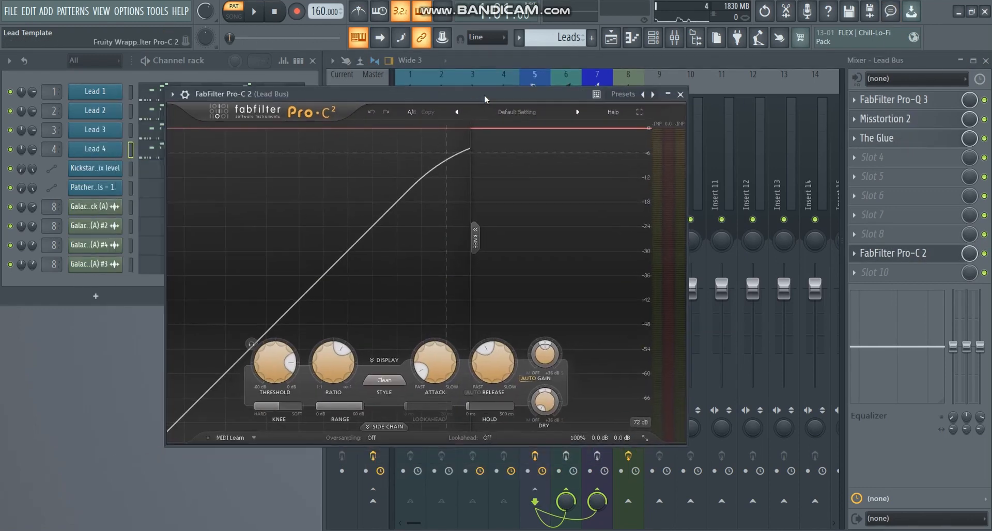
{"action": "left_click", "coordinate": [910, 258]}
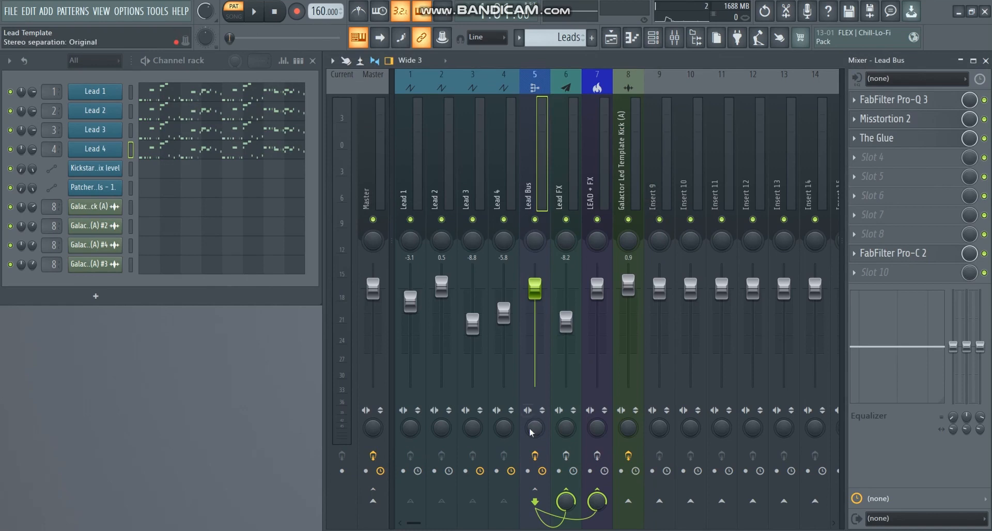
Play the lead pattern while switching the Lead Bus effects off and on to compare the sound
{"action": "key", "text": "space"}
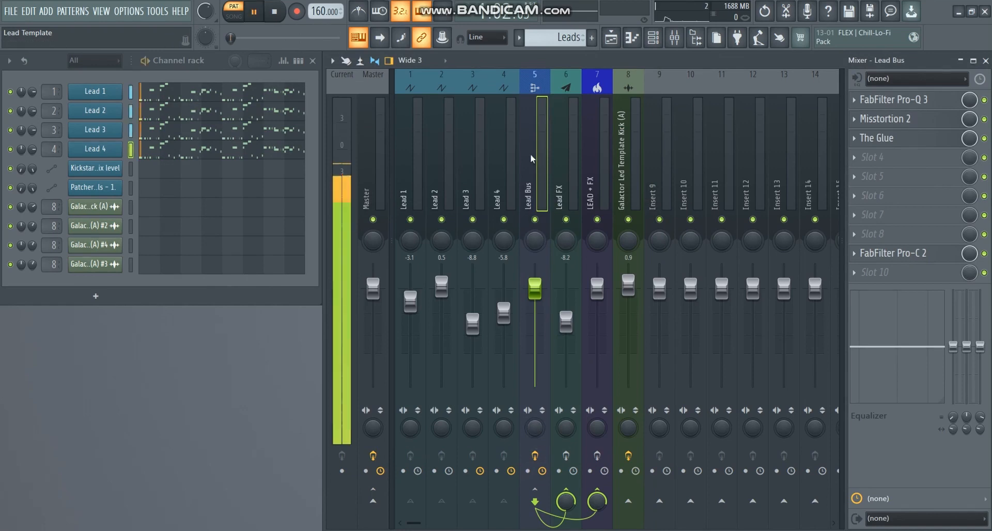
{"action": "left_click", "coordinate": [541, 458]}
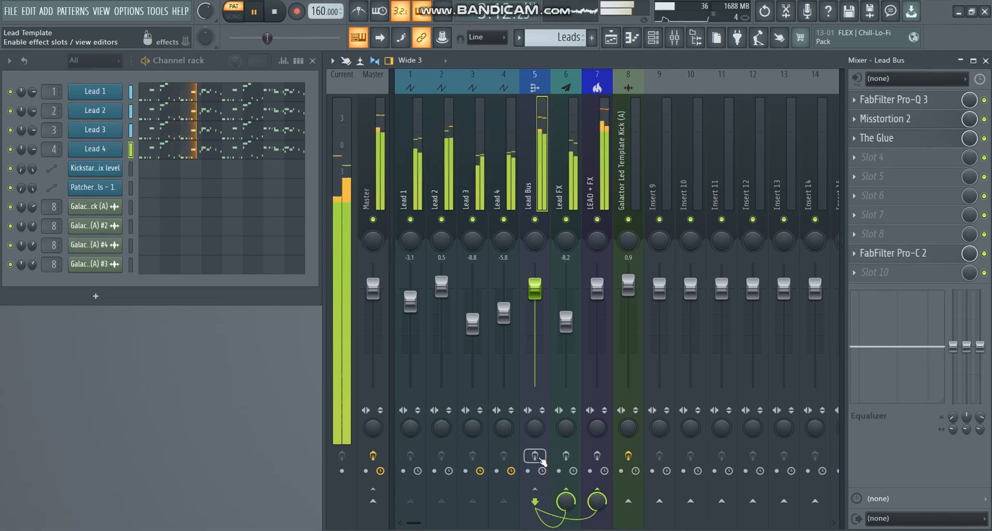
{"action": "left_click", "coordinate": [541, 458]}
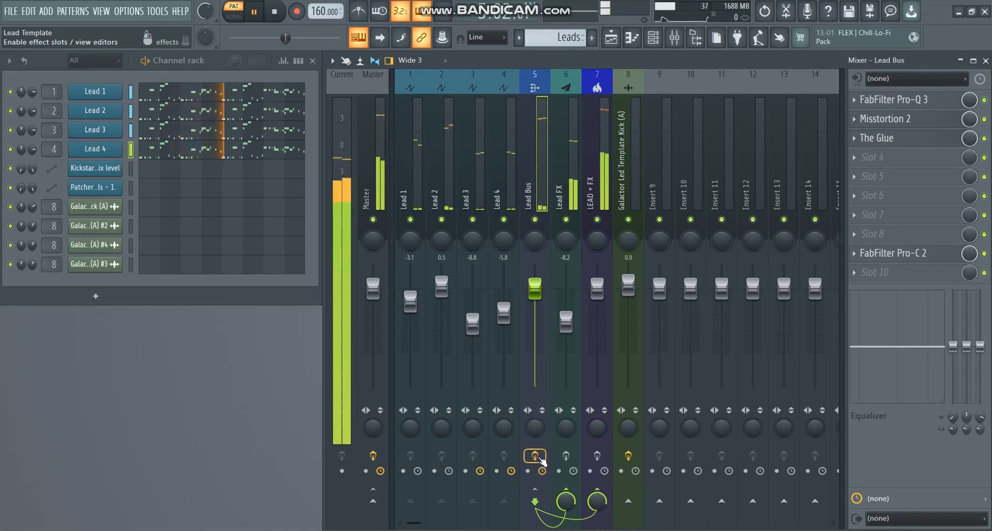
{"action": "key", "text": "space"}
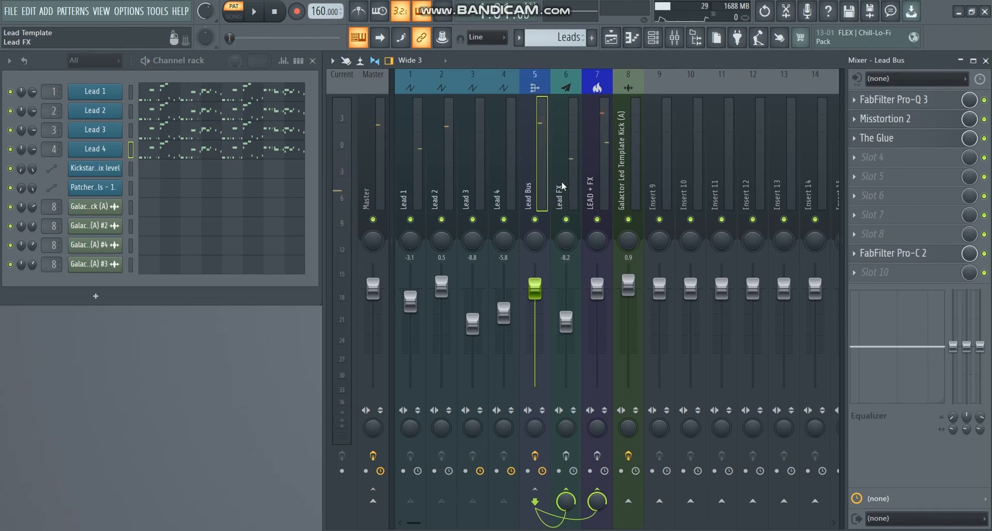
Enable the Lead FX track's effects chain with ValhallaRoom, FabFilter Pro-Q 3 and FabFilter Pro-C 2 bypassed
{"action": "left_click", "coordinate": [564, 185]}
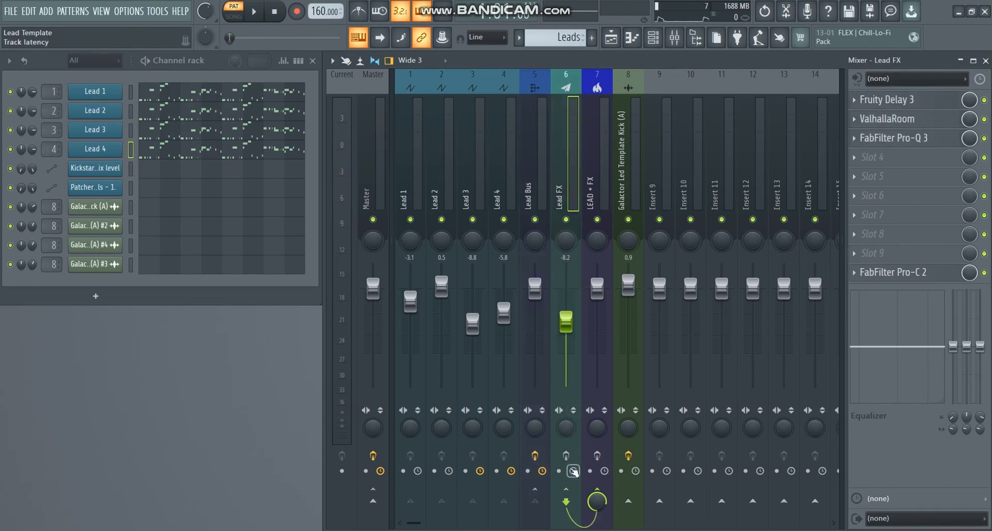
{"action": "left_click", "coordinate": [985, 273]}
{"action": "left_click", "coordinate": [984, 139]}
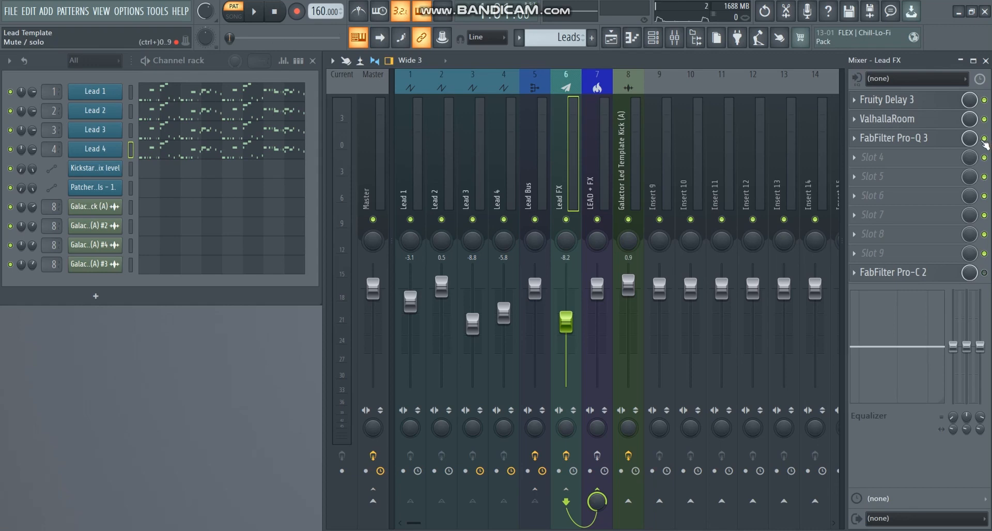
Examine the Fruity Delay 3 settings on Lead FX, and enable and inspect the ValhallaRoom reverb
{"action": "left_click", "coordinate": [925, 100]}
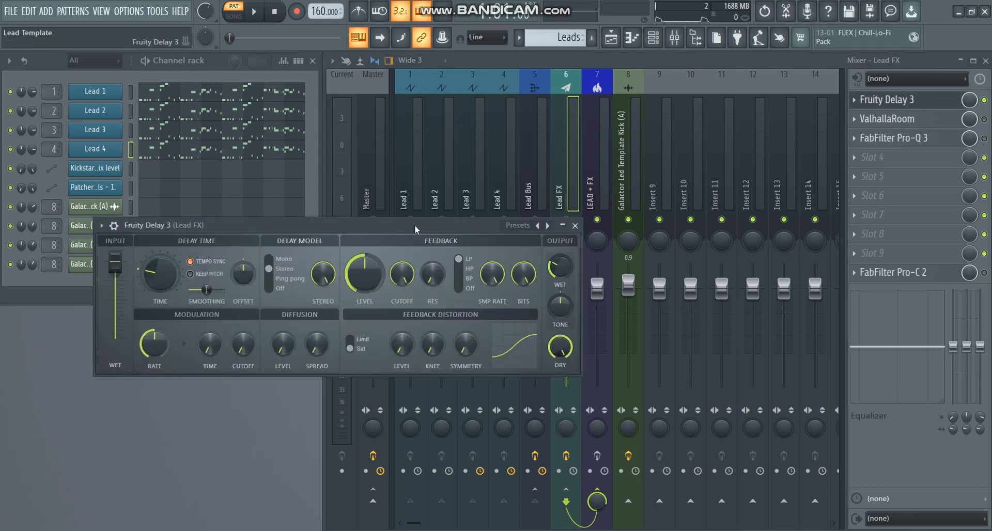
{"action": "left_click_drag", "start_coordinate": [416, 223], "coordinate": [487, 253]}
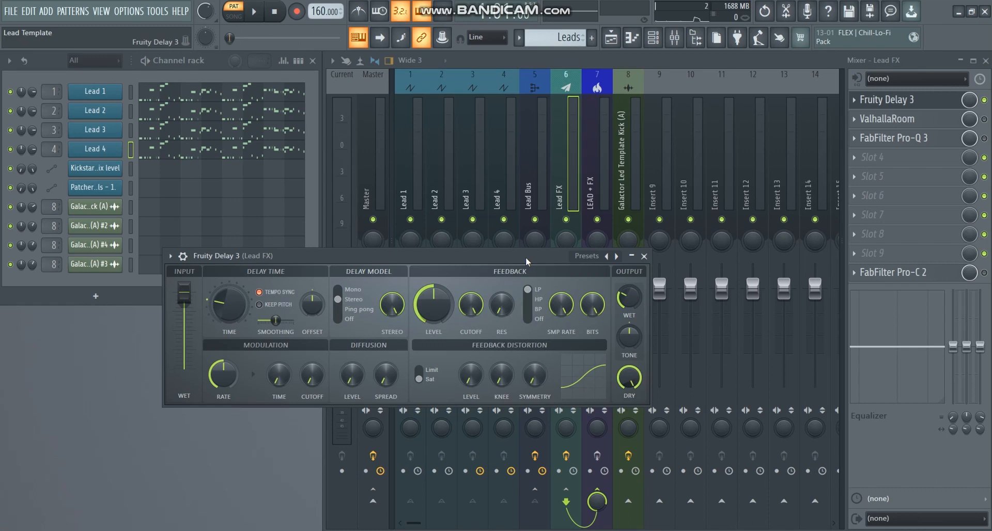
{"action": "left_click", "coordinate": [887, 100]}
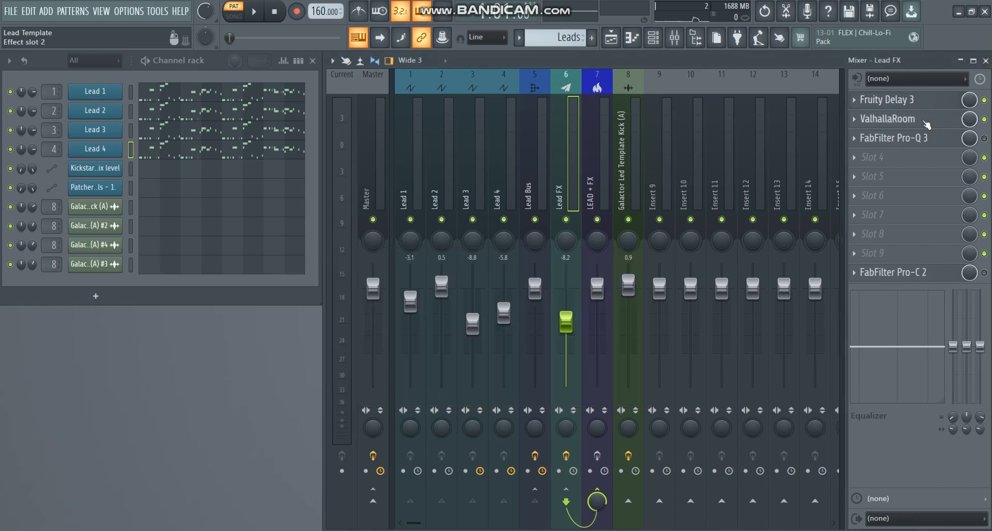
{"action": "left_click", "coordinate": [926, 122]}
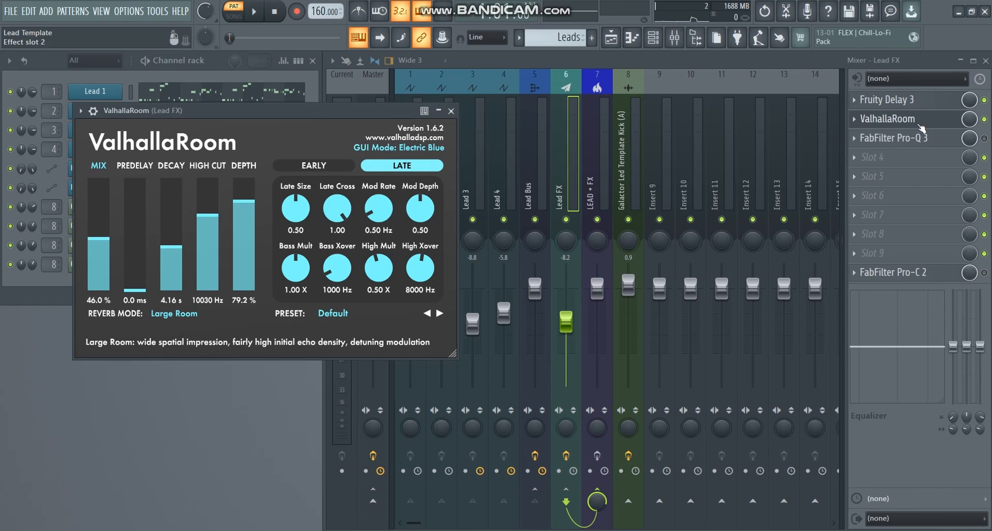
{"action": "left_click", "coordinate": [920, 126]}
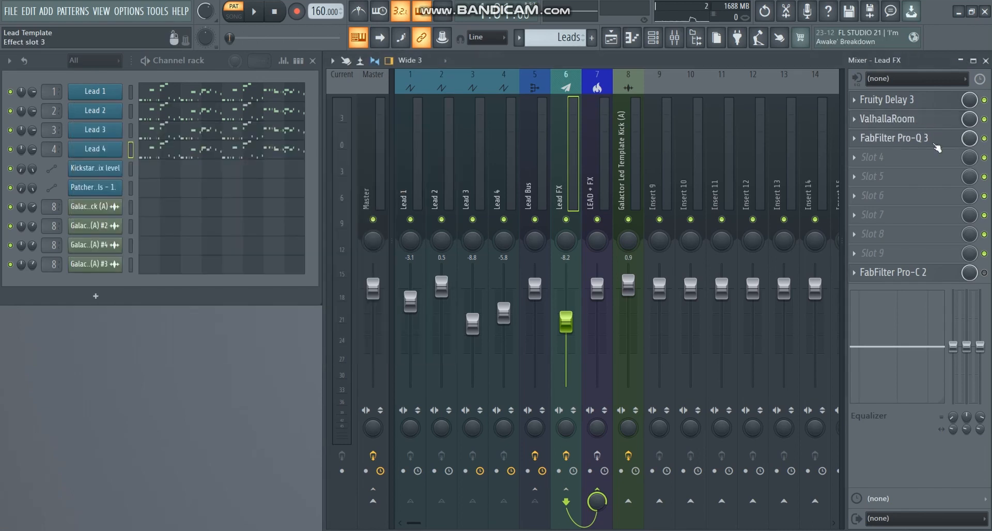
Enable FabFilter Pro-Q 3 on Lead FX and examine its low cut and high shelf bands
{"action": "left_click", "coordinate": [935, 146]}
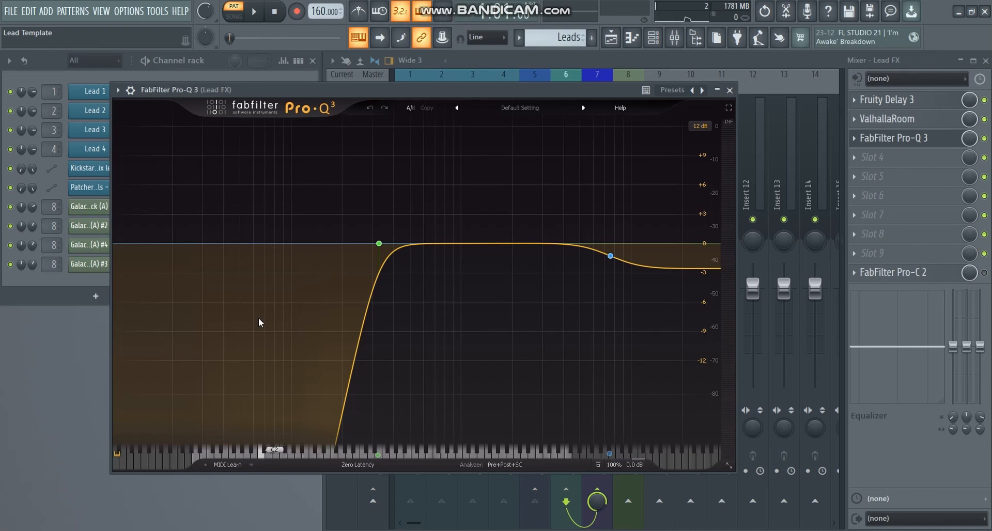
{"action": "mouse_move", "coordinate": [623, 259]}
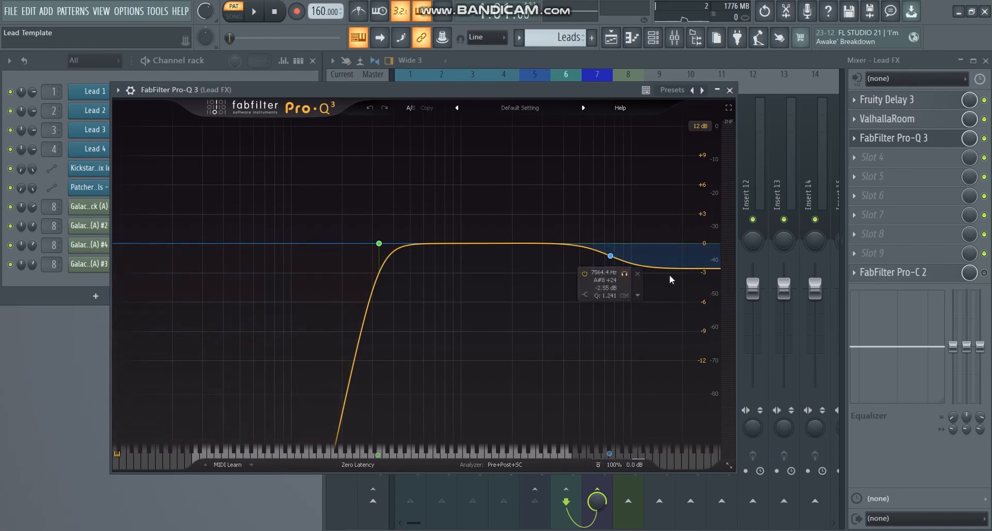
{"action": "mouse_move", "coordinate": [644, 301]}
{"action": "left_click", "coordinate": [890, 138]}
Enable and inspect FabFilter Pro-C 2 on Lead FX, and play the leads with the full effects chain
{"action": "left_click", "coordinate": [930, 277]}
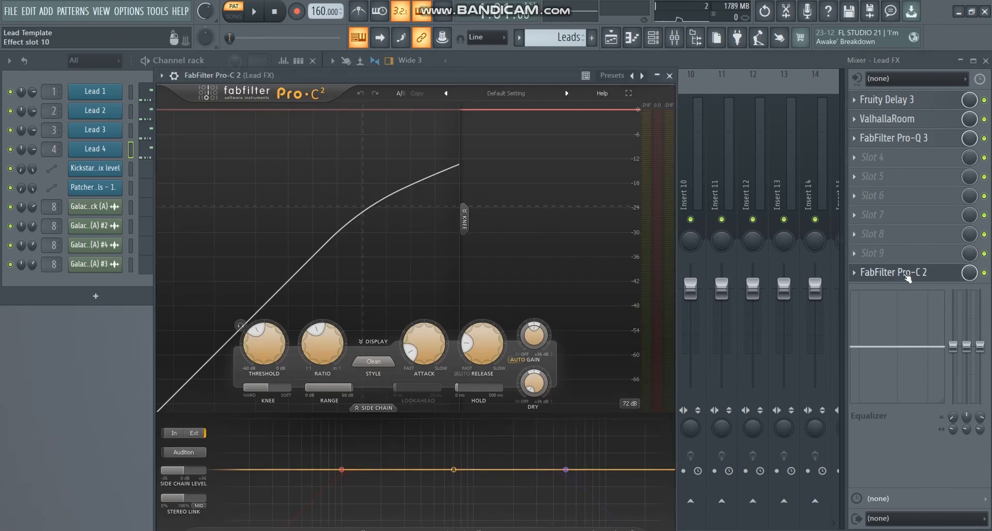
{"action": "left_click", "coordinate": [907, 277]}
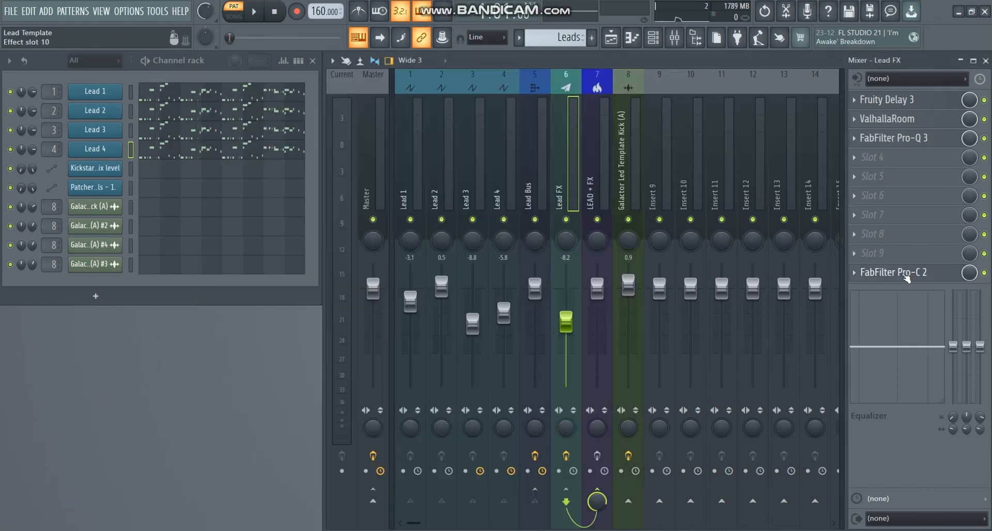
{"action": "key", "text": "space"}
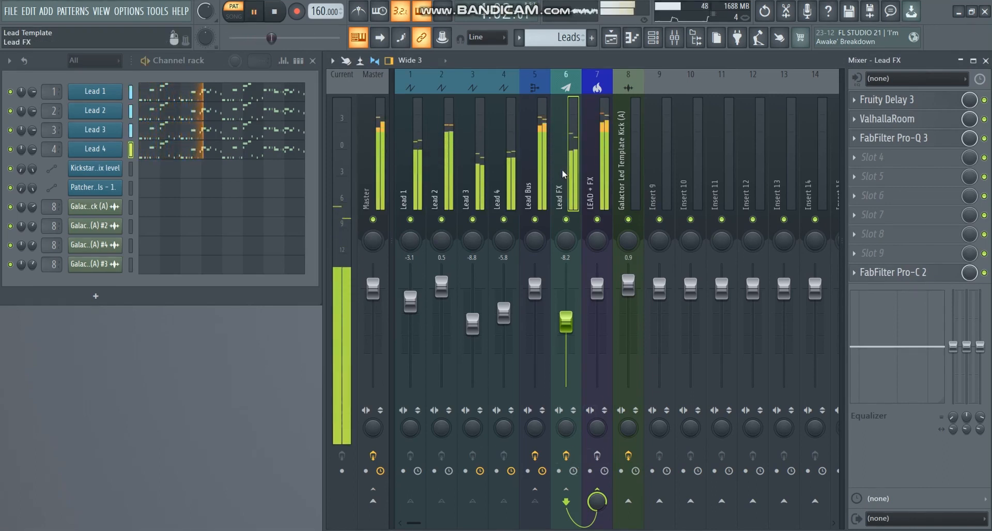
{"action": "key", "text": "space"}
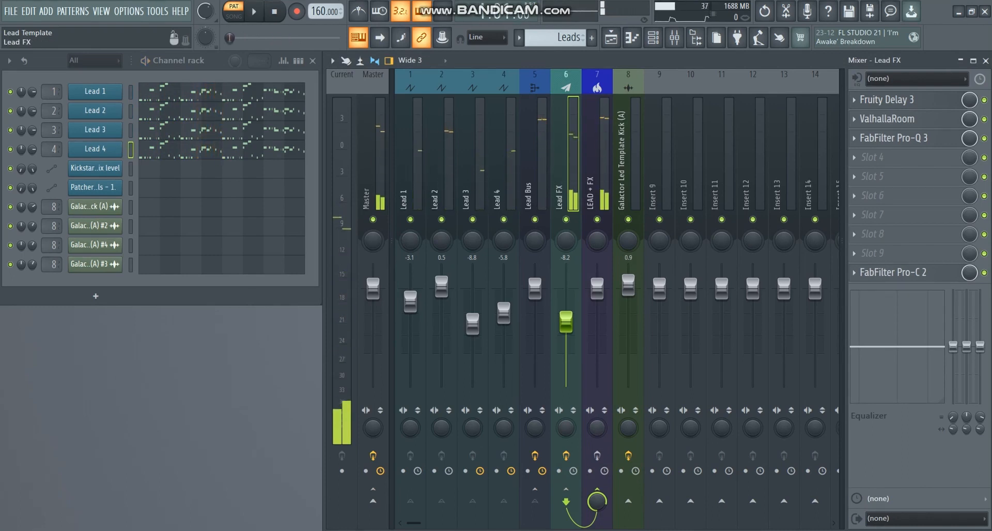
Enable the effects on the LEAD + FX track and select it after revisiting the Lead Bus and Lead FX tracks
{"action": "left_click", "coordinate": [586, 453]}
{"action": "left_click", "coordinate": [533, 150]}
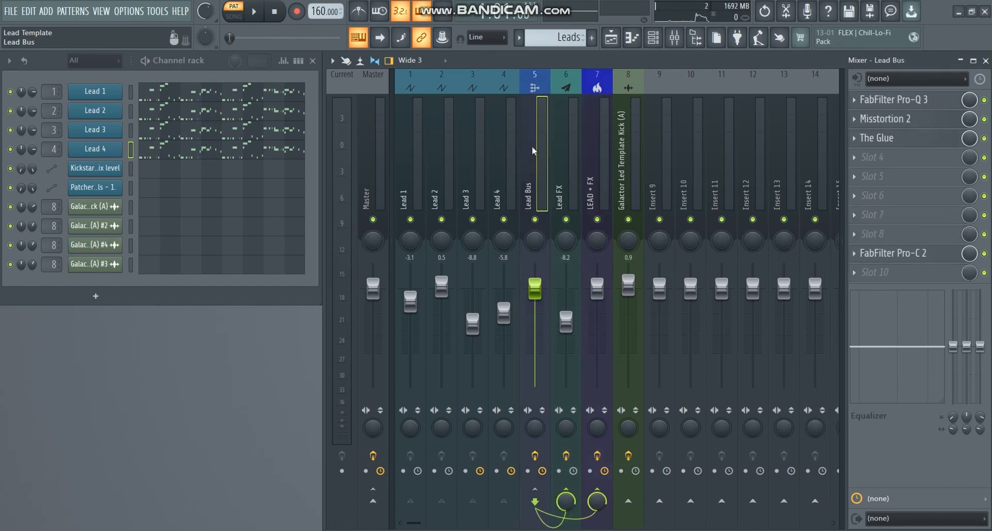
{"action": "left_click", "coordinate": [563, 150]}
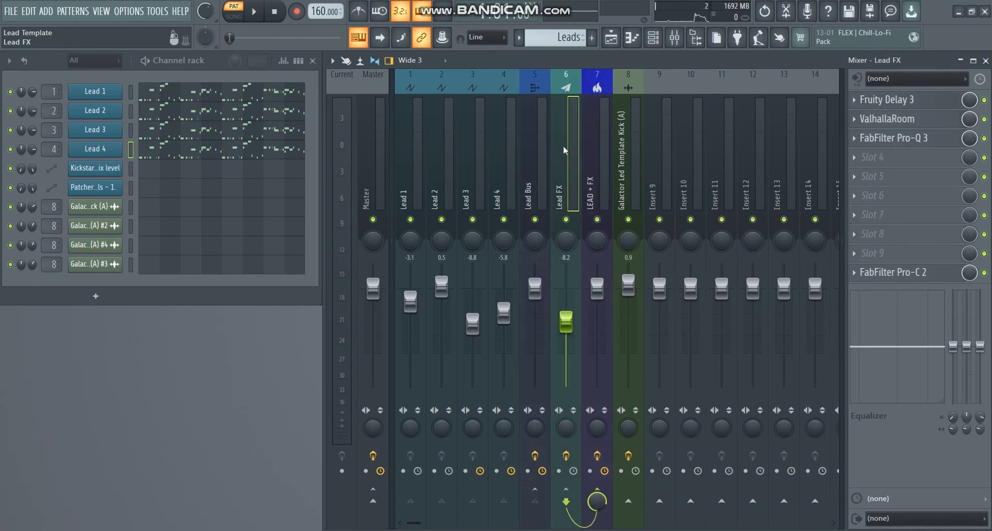
{"action": "left_click", "coordinate": [598, 117]}
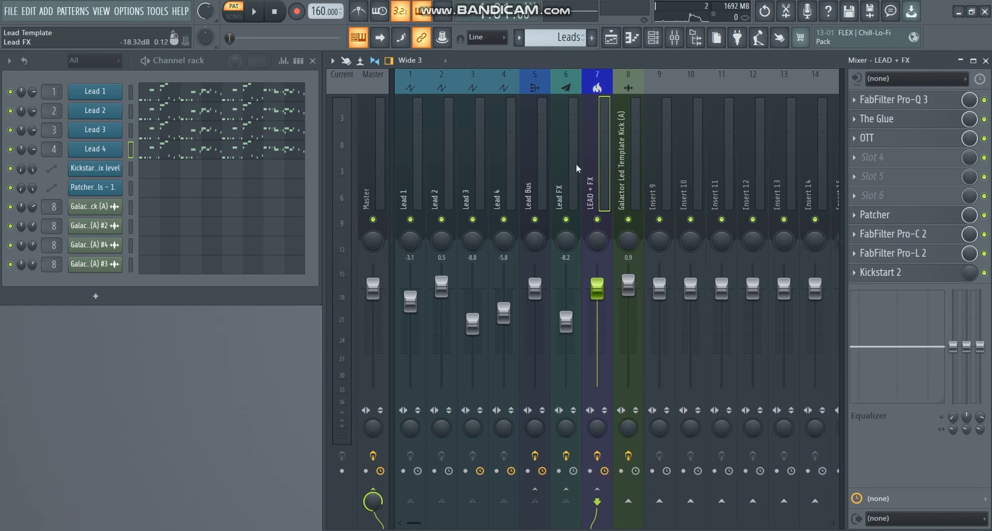
Examine the FabFilter Pro-Q 3 curve on the LEAD + FX track and open its The Glue compressor
{"action": "left_click", "coordinate": [907, 102]}
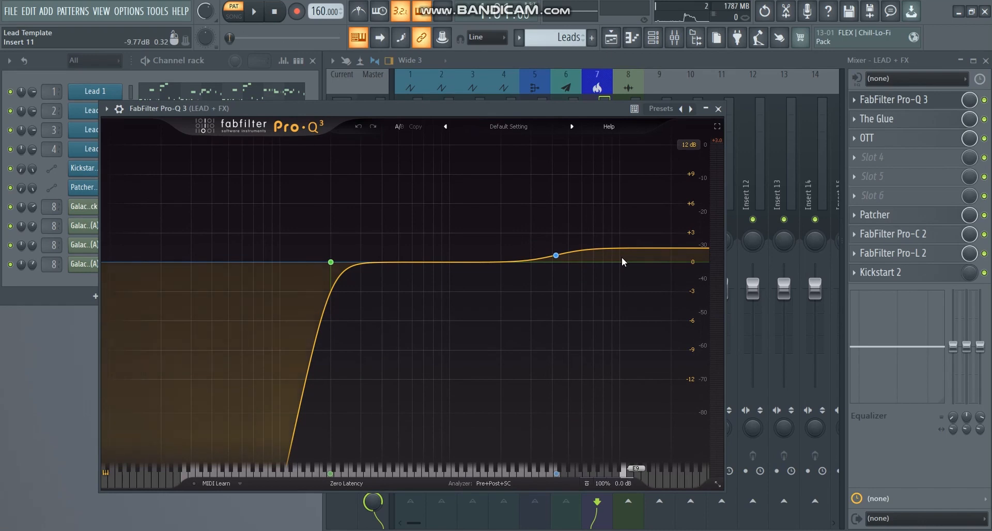
{"action": "left_click", "coordinate": [926, 100]}
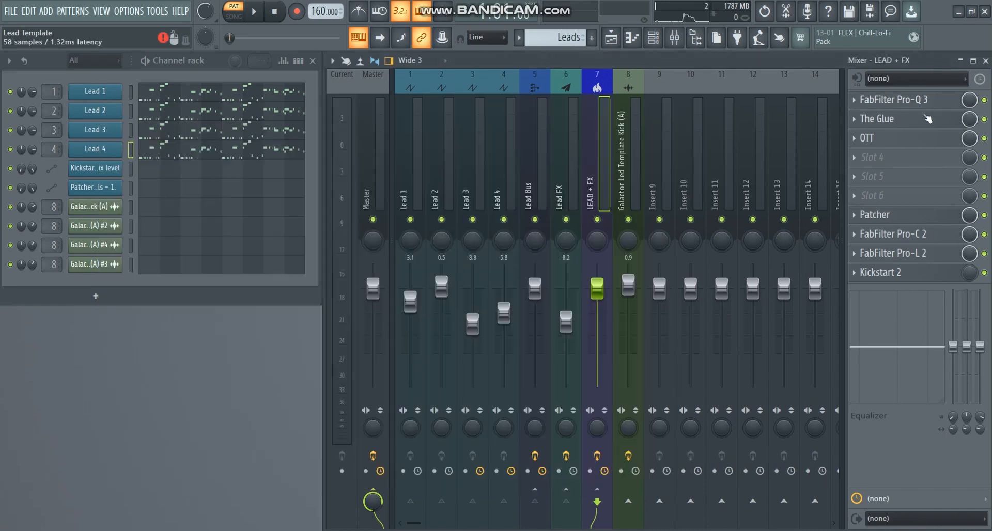
{"action": "left_click", "coordinate": [925, 119]}
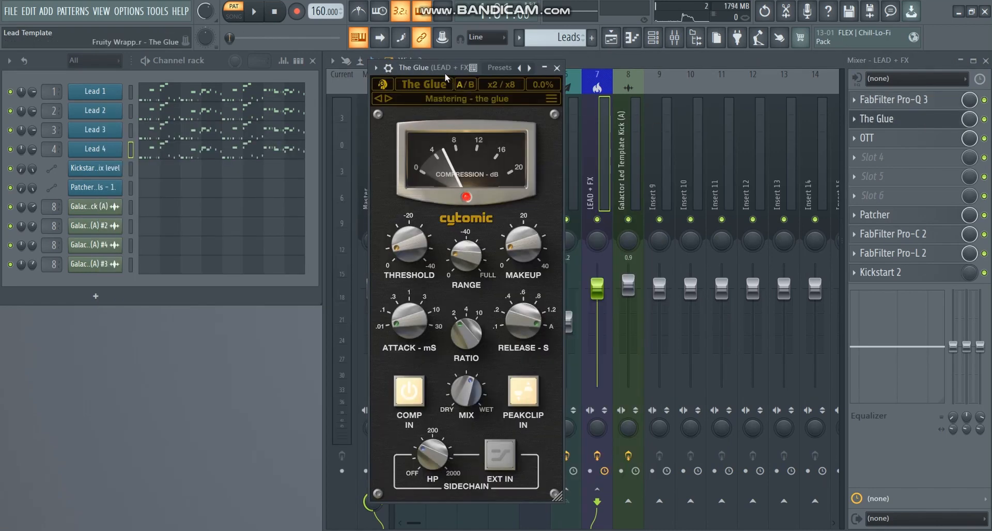
{"action": "left_click_drag", "start_coordinate": [442, 71], "coordinate": [440, 75]}
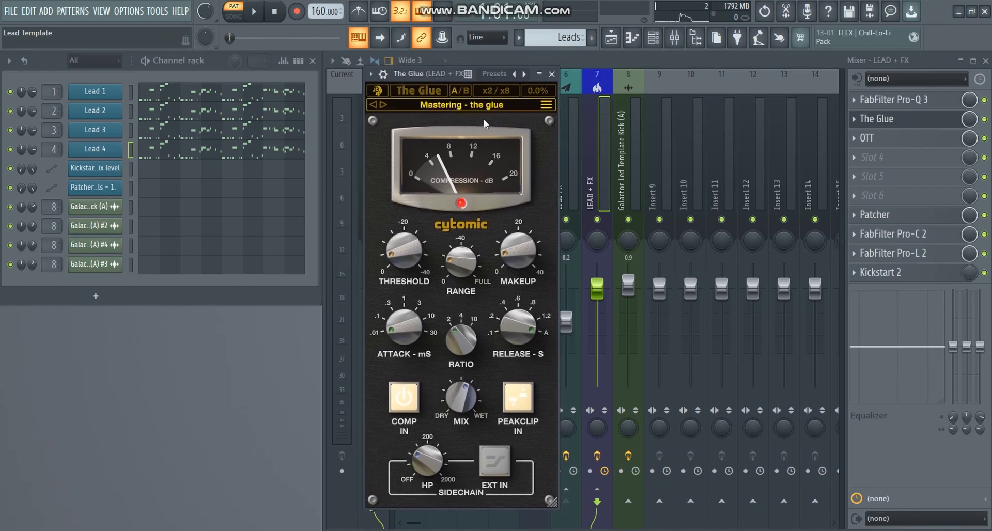
Close The Glue and examine the OTT multiband compressor settings on the LEAD + FX track
{"action": "left_click", "coordinate": [877, 120]}
{"action": "left_click", "coordinate": [881, 139]}
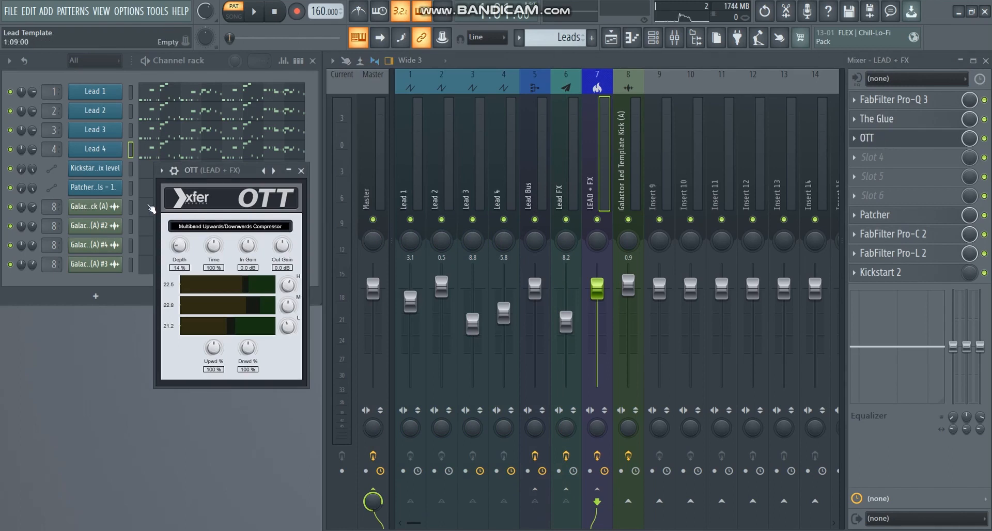
{"action": "left_click_drag", "start_coordinate": [206, 173], "coordinate": [484, 152]}
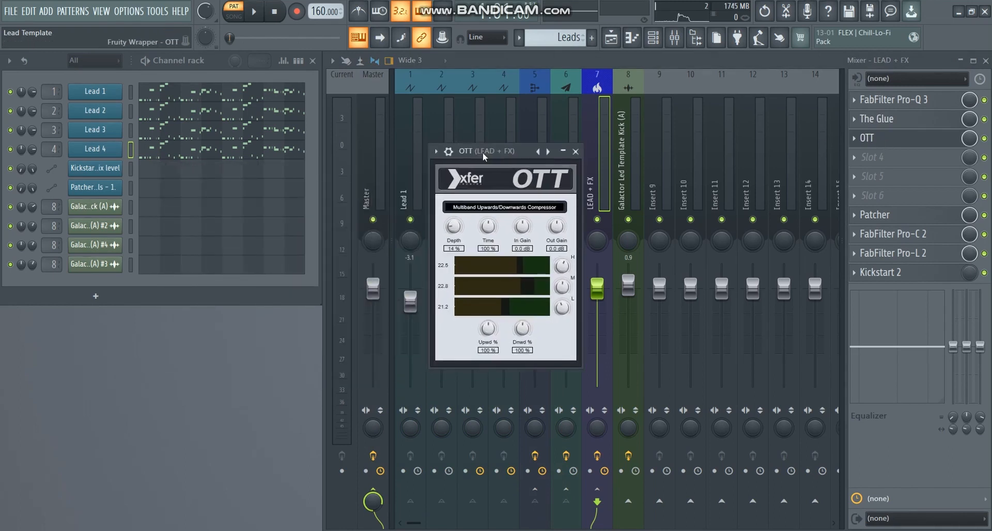
{"action": "left_click", "coordinate": [876, 137]}
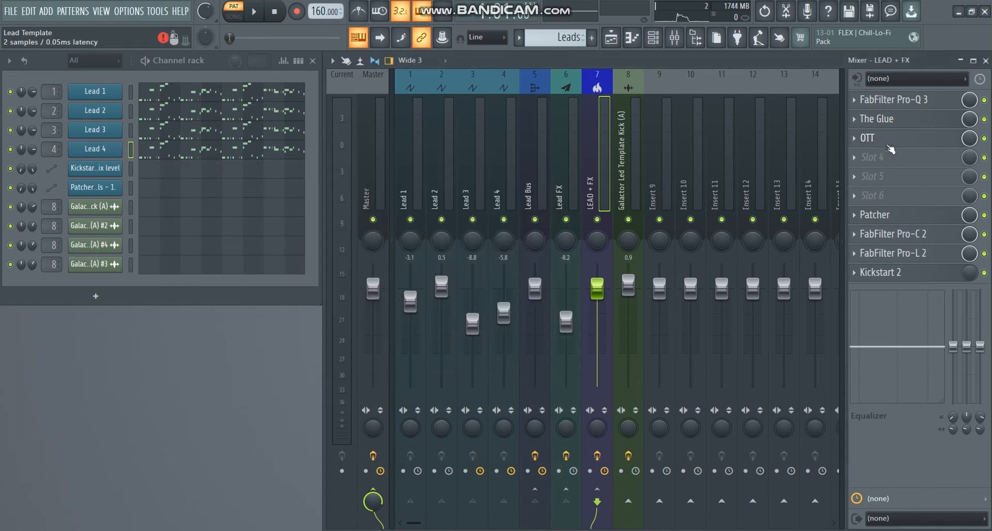
Inspect the Patcher 1K Filter, FabFilter Pro-C 2 and FabFilter Pro-L 2 settings on the LEAD + FX track
{"action": "left_click", "coordinate": [875, 214]}
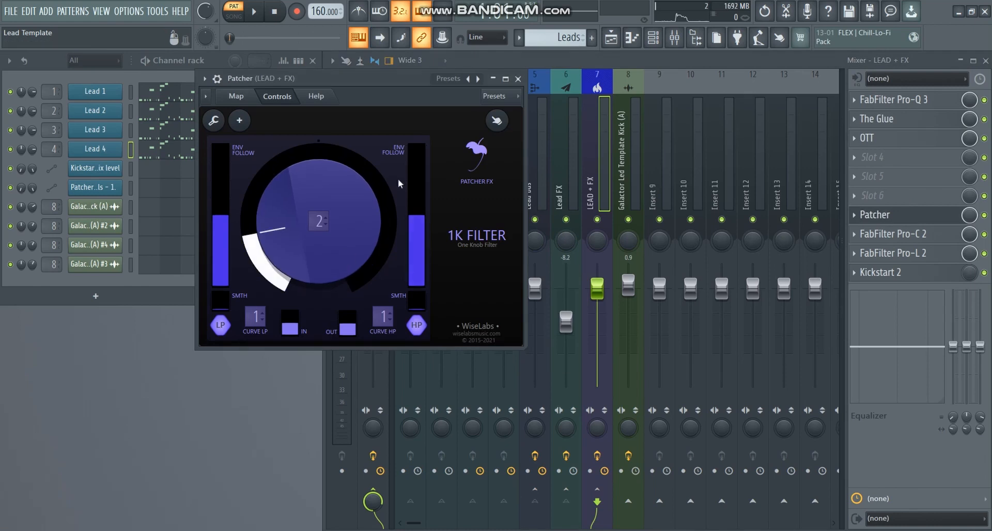
{"action": "left_click", "coordinate": [929, 231]}
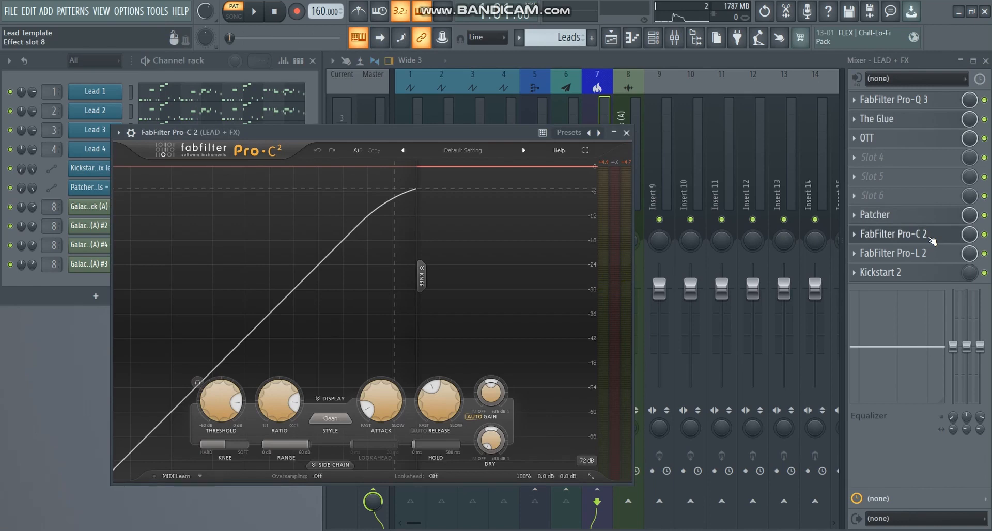
{"action": "left_click", "coordinate": [931, 237]}
{"action": "left_click", "coordinate": [937, 256]}
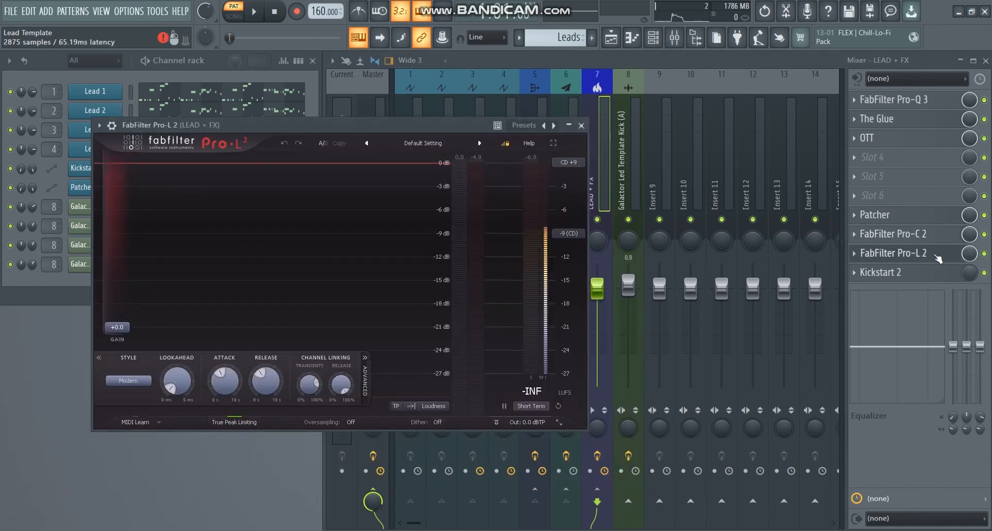
{"action": "left_click", "coordinate": [938, 256]}
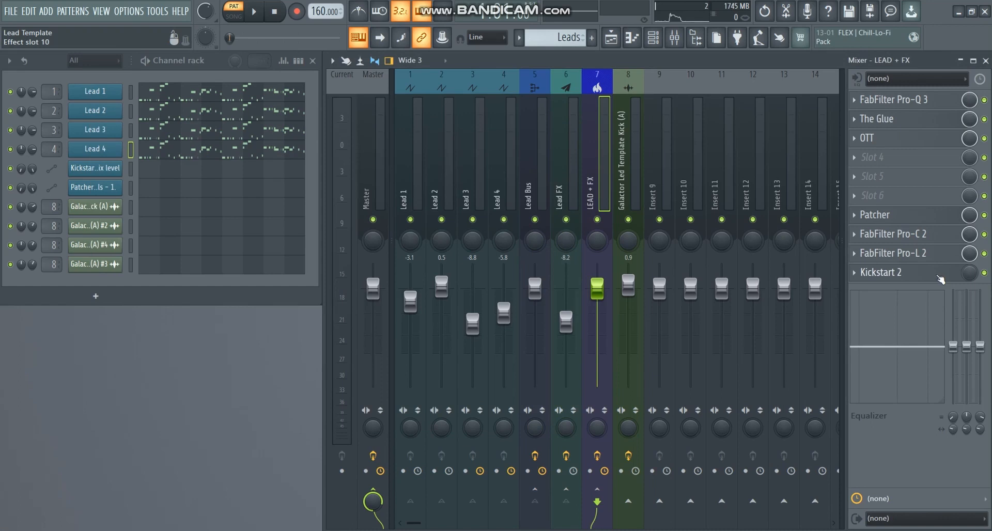
Bypass Patcher on the LEAD + FX track and play the Leads pattern through the remaining effects
{"action": "left_click", "coordinate": [985, 215]}
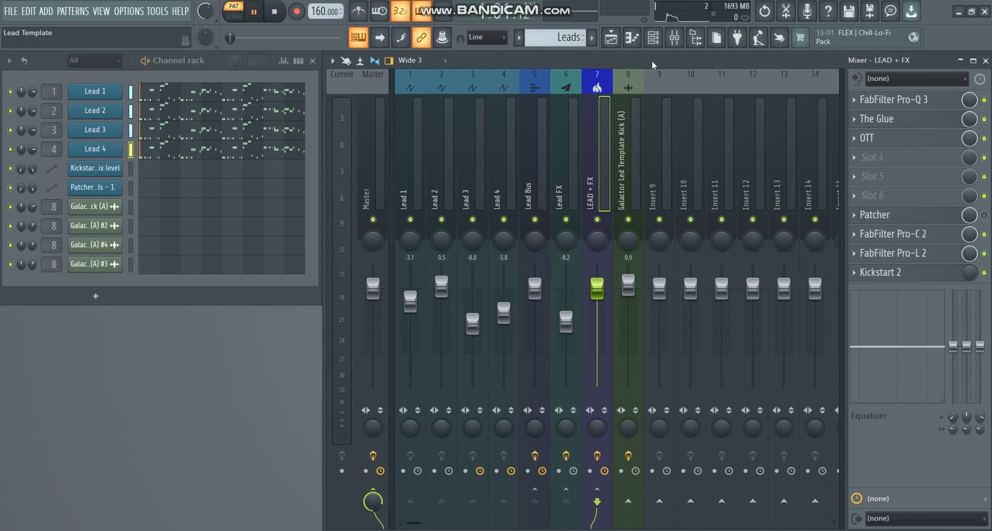
{"action": "key", "text": "space"}
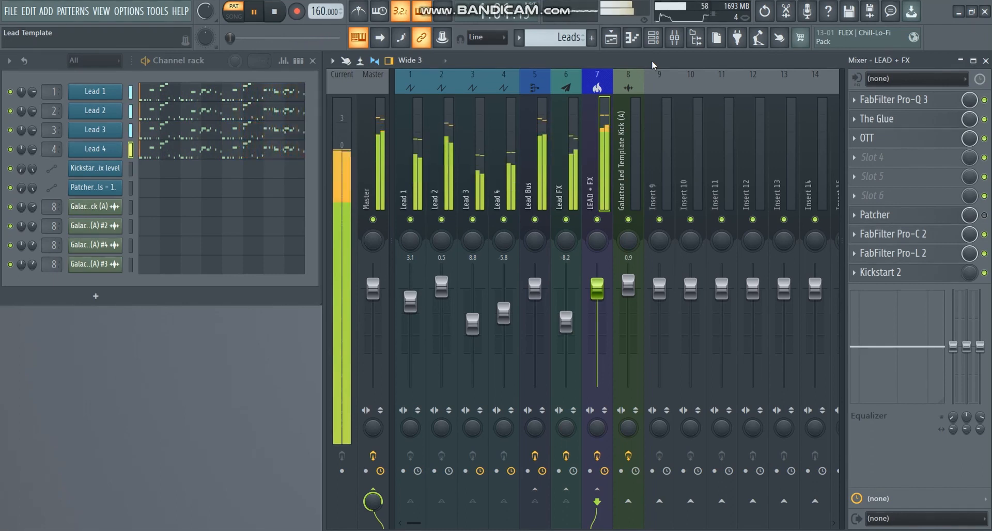
{"action": "key", "text": "space"}
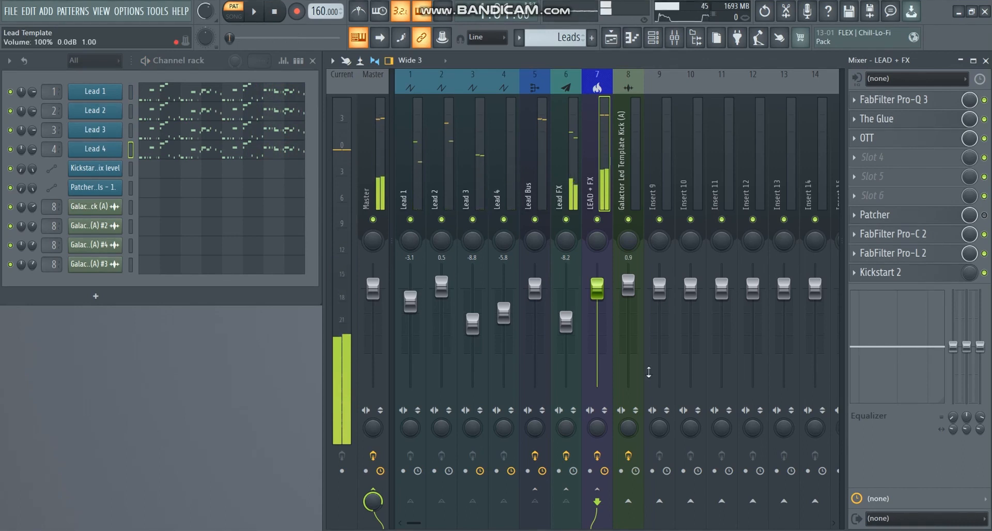
Show the playlist arrangement with the lead patterns, automation clips and kick, and save the project
{"action": "key", "text": "F5"}
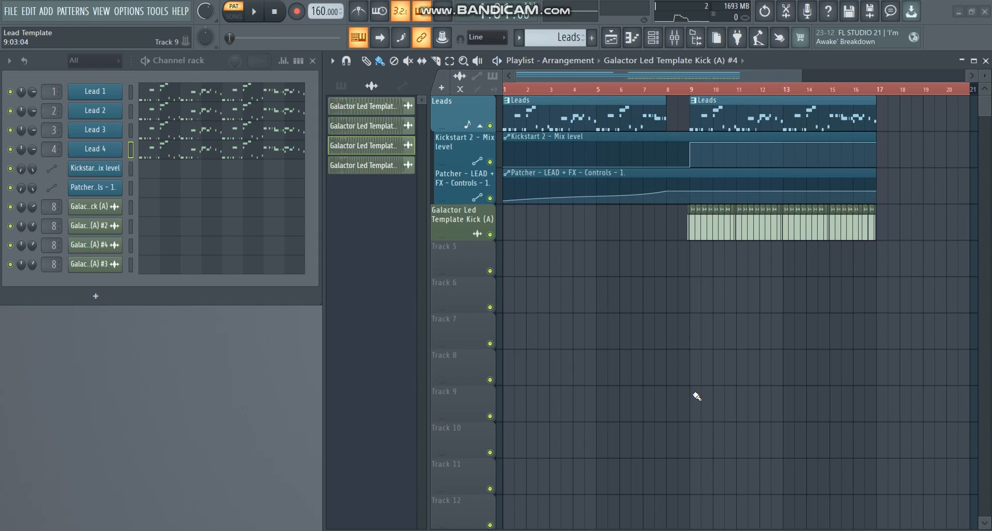
{"action": "key", "text": "ctrl+s"}
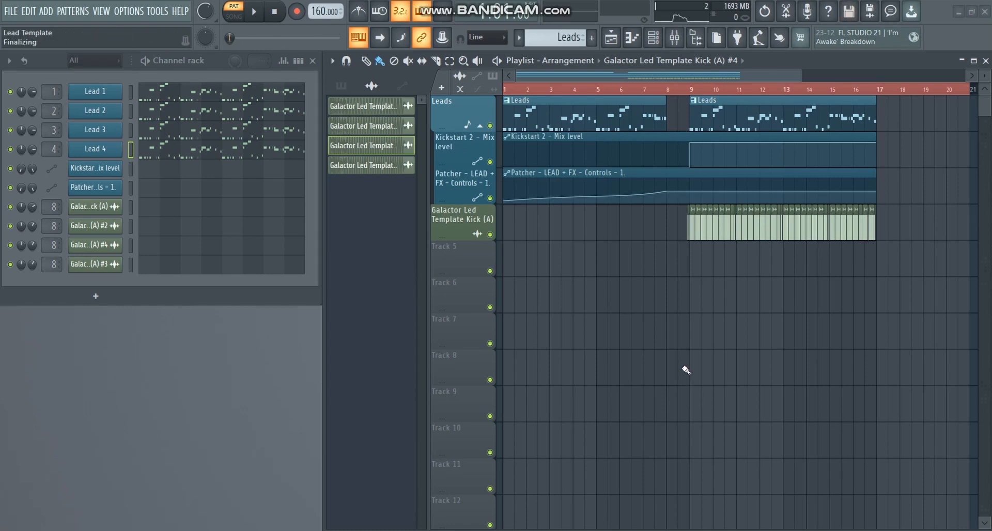